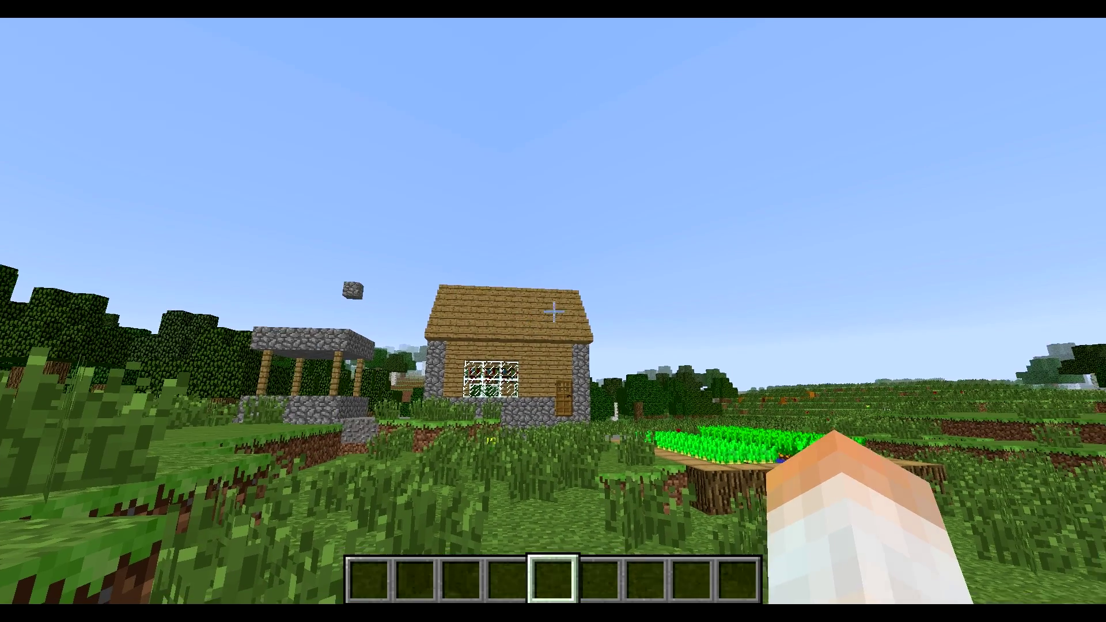
Look over the village house and field, and examine the floating command-block and redstone structure from its side and from above.
key(w)
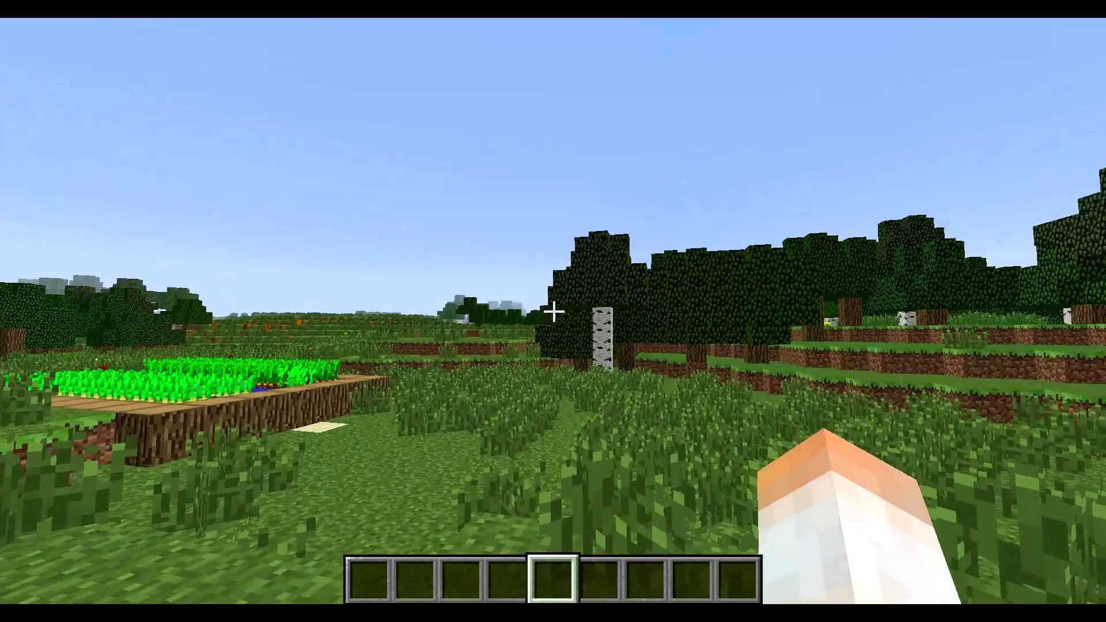
key(w)
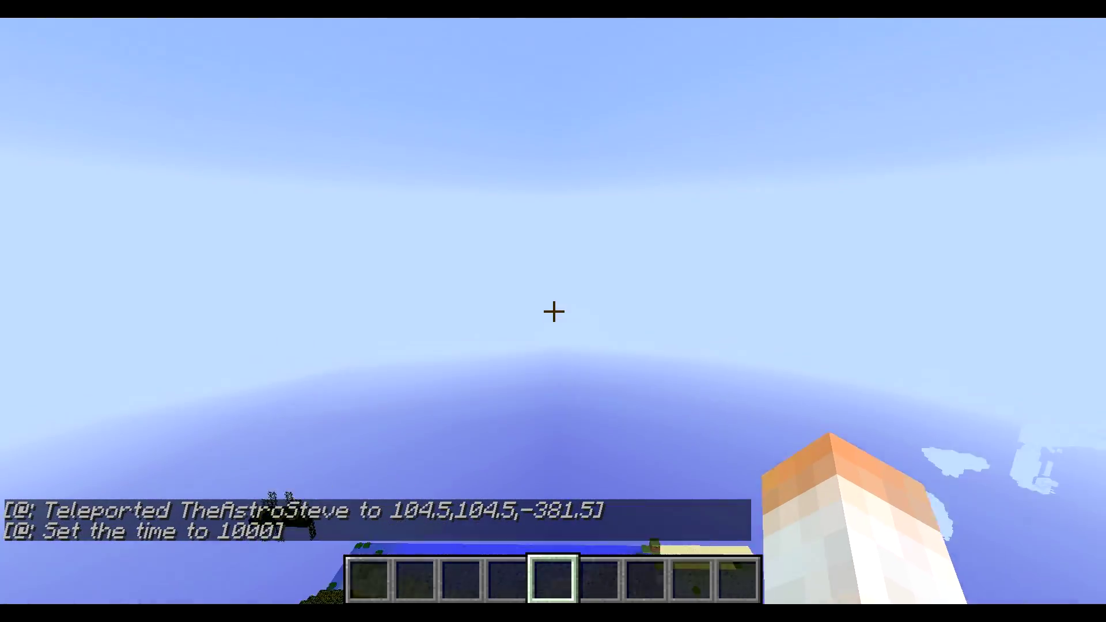
key(space)
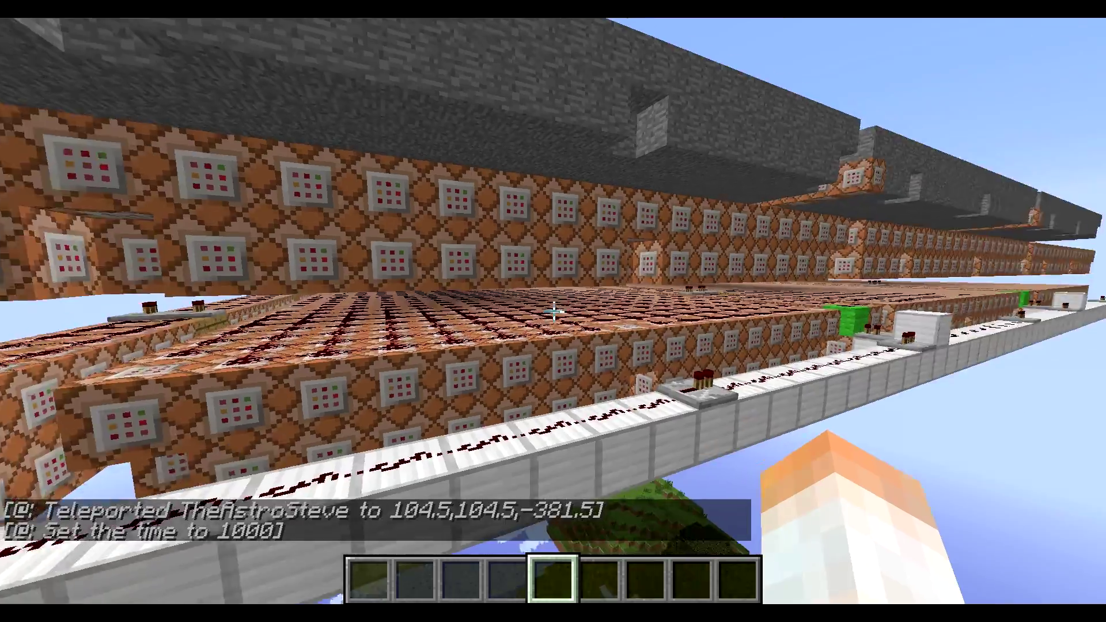
key(s)
key(space)
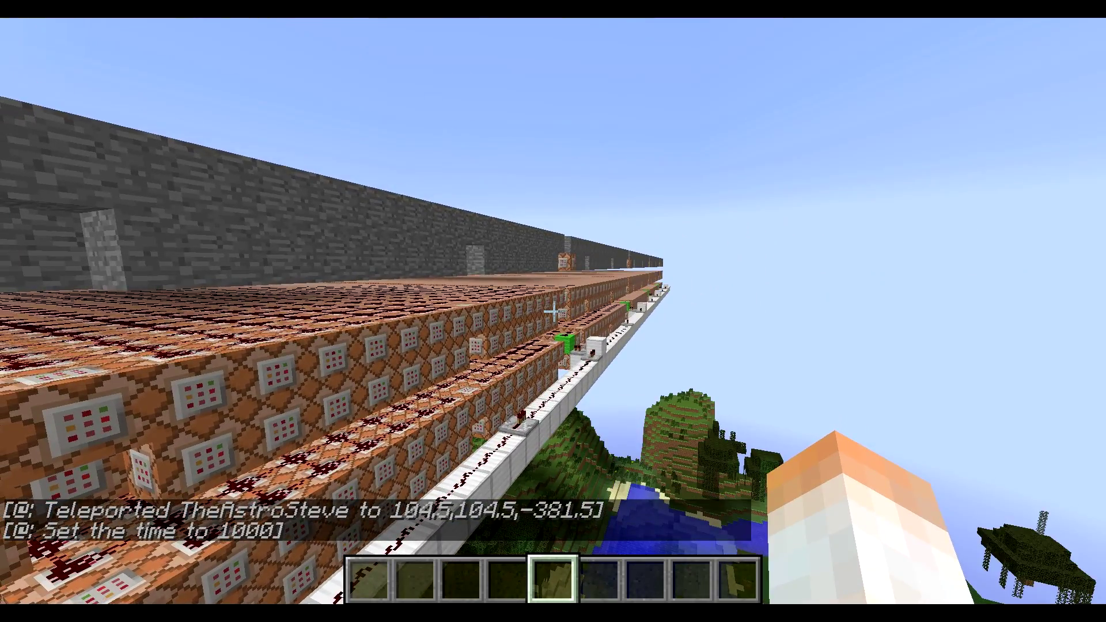
key(s)
key(space)
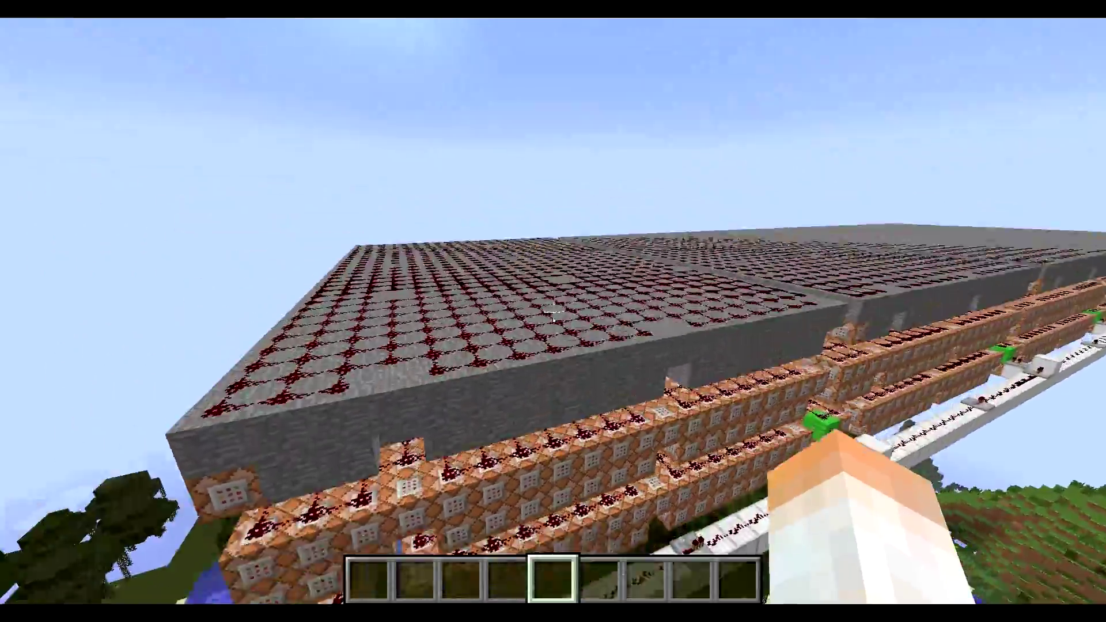
key(space)
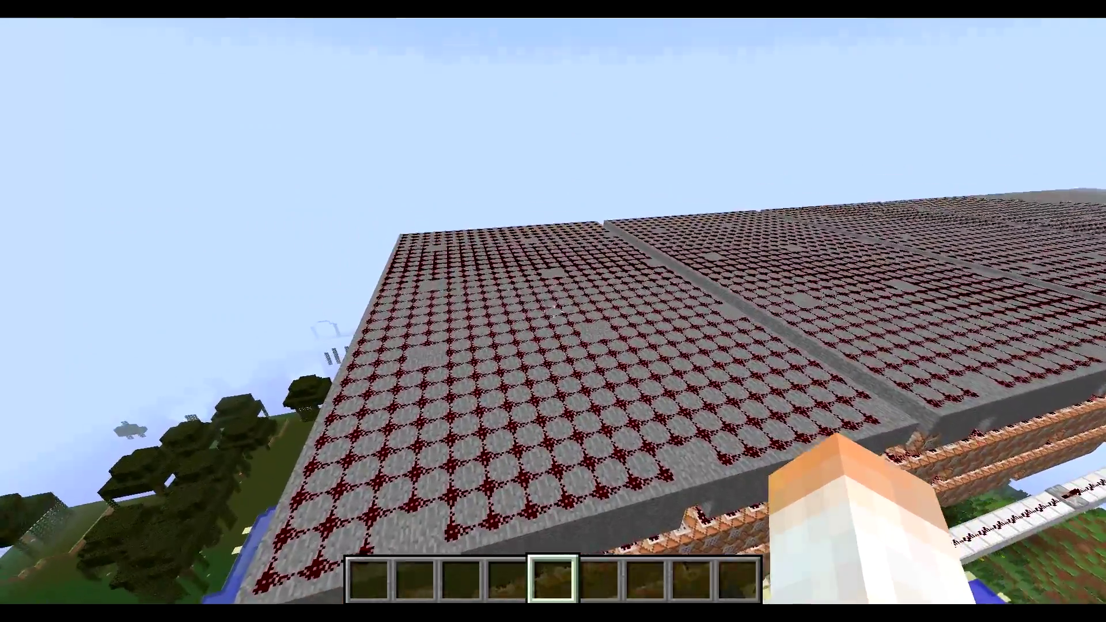
key(s)
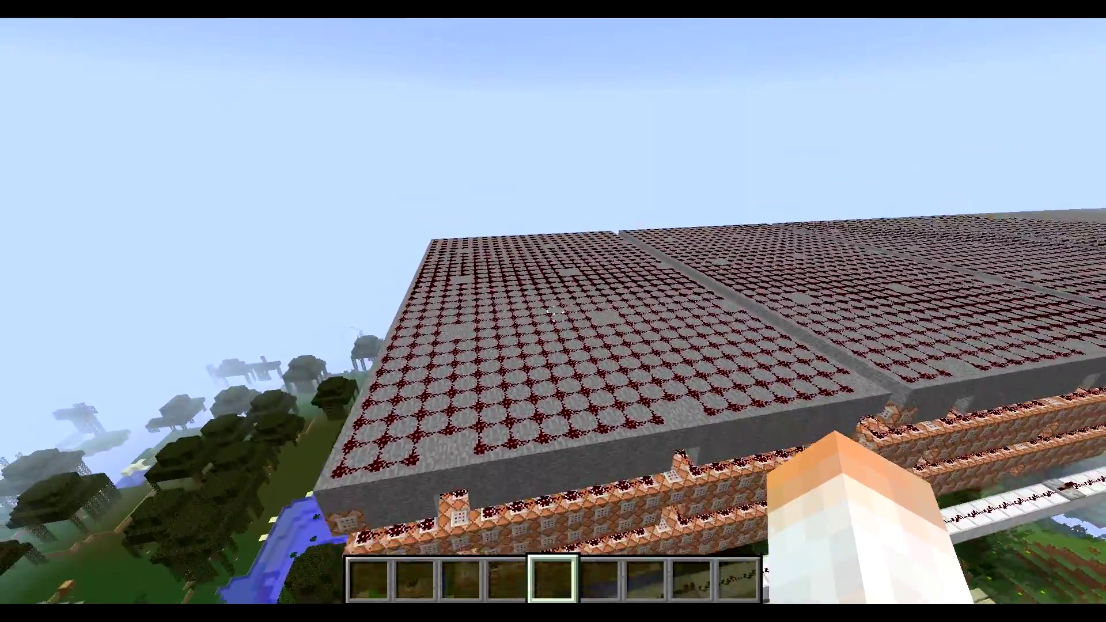
key(shift)
key(shift)
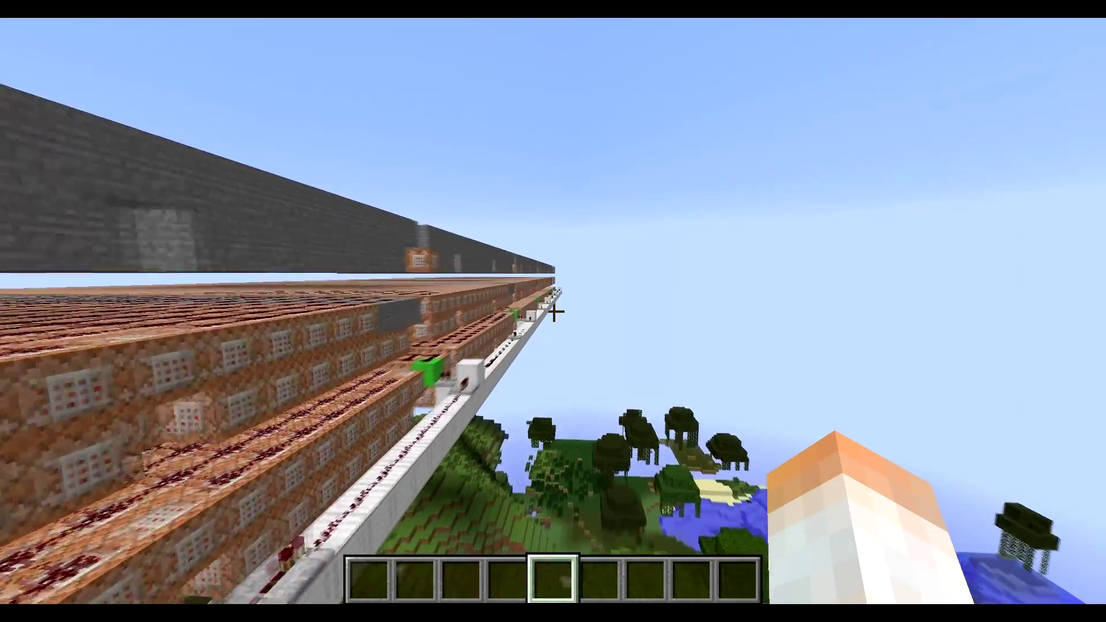
Fly along the command-block structure and activate the button on the white block above the command block.
key(w)
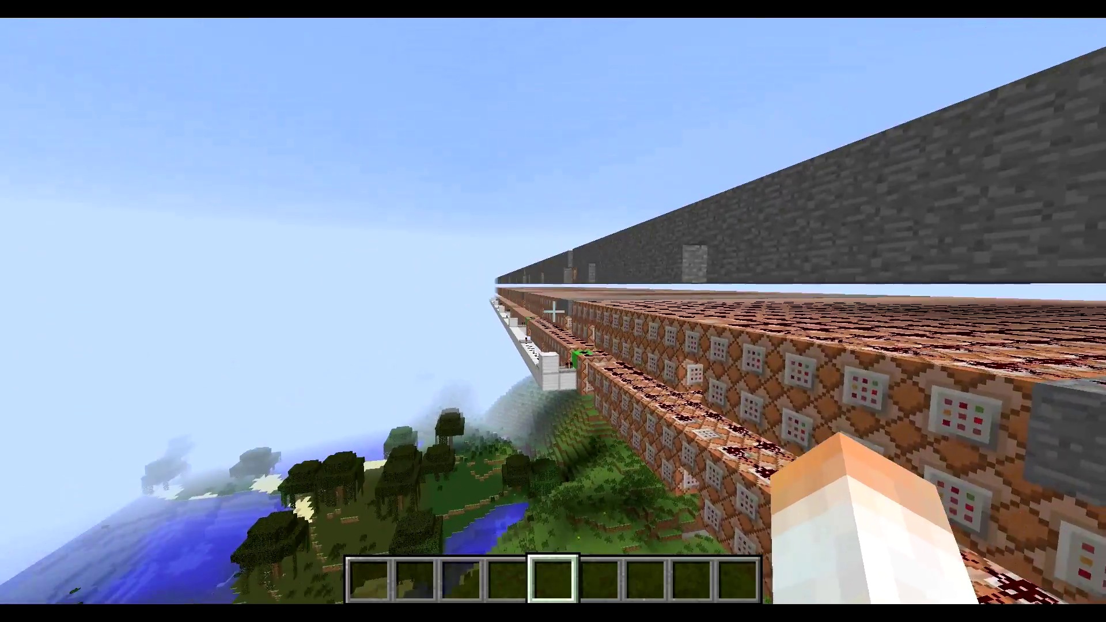
key(space)
key(shift)
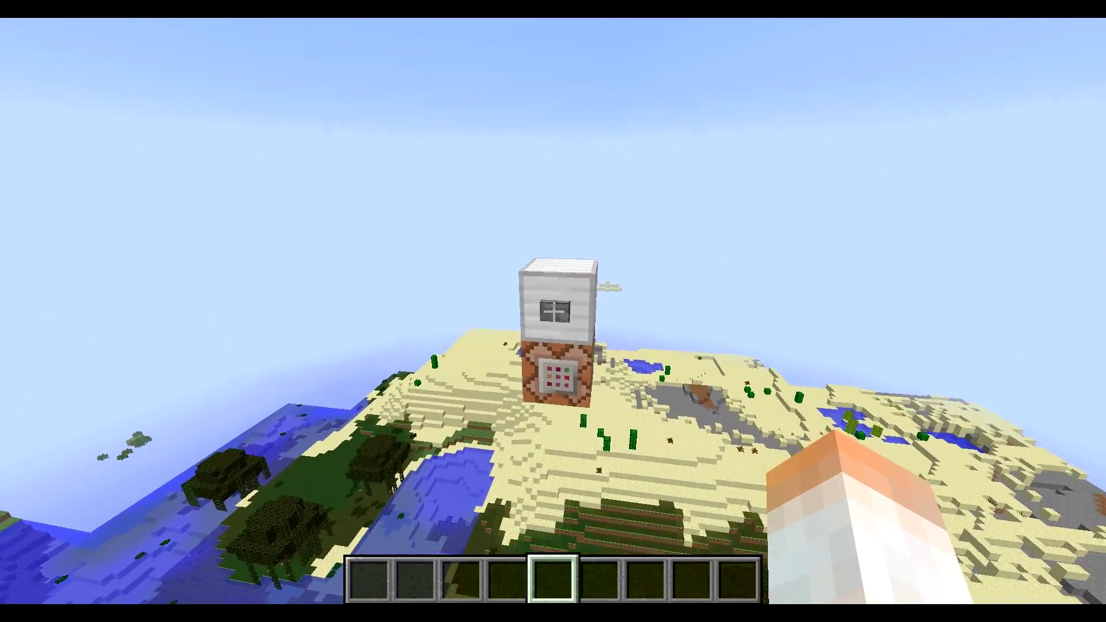
right_click(553, 312)
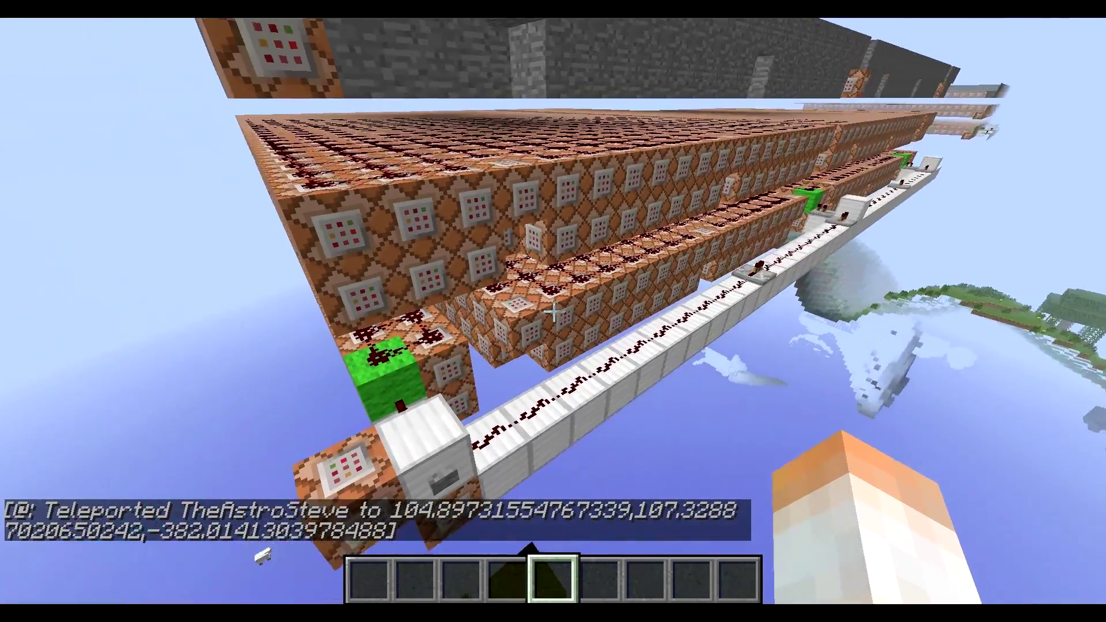
Show the debug information and activate the button on the white block at the start of the redstone line.
key(shift)
key(w)
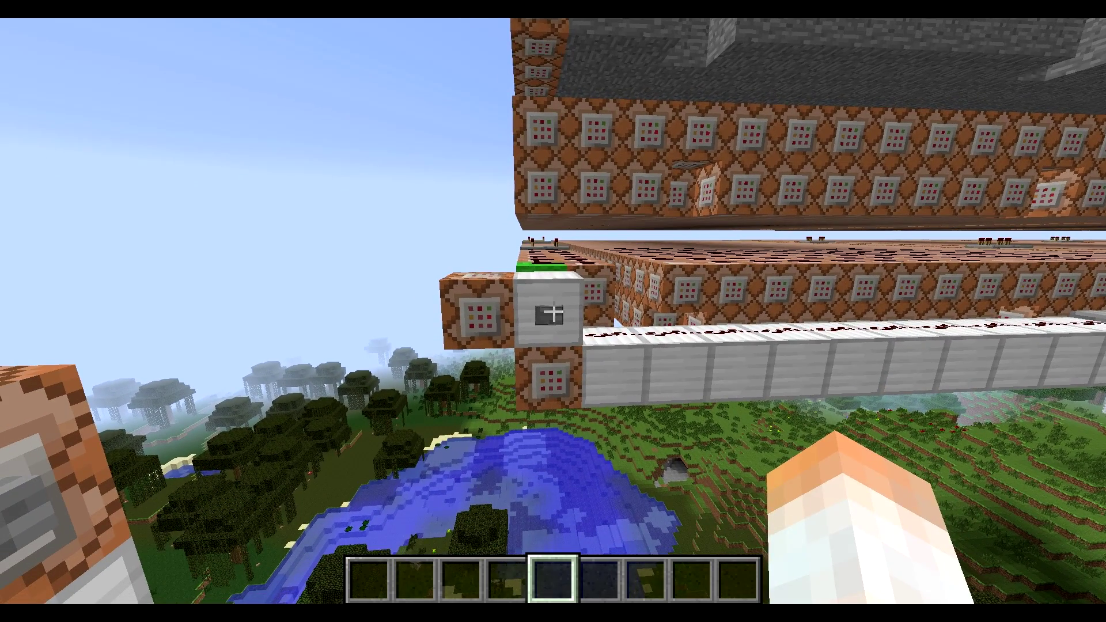
key(F3)
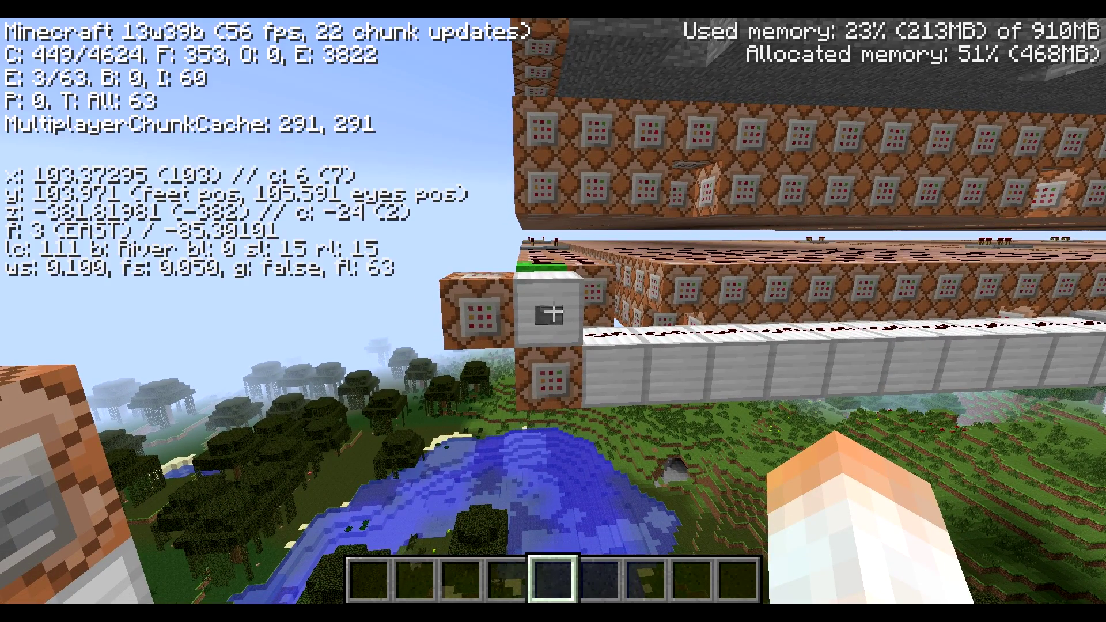
right_click(553, 314)
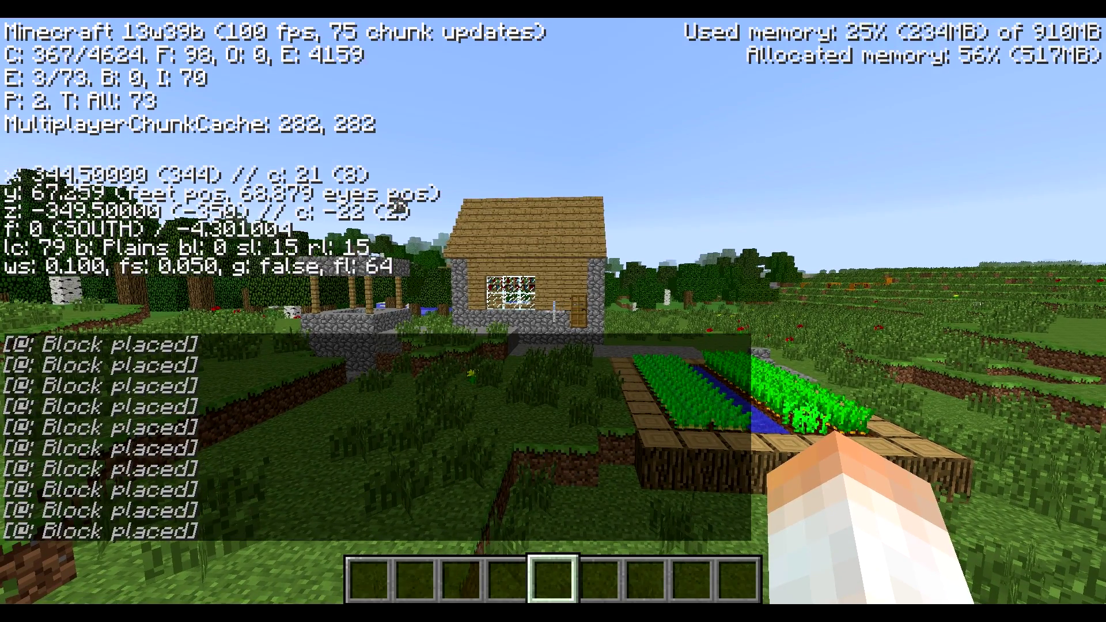
Examine the motion of the village house from several positions in front of it.
key(a)
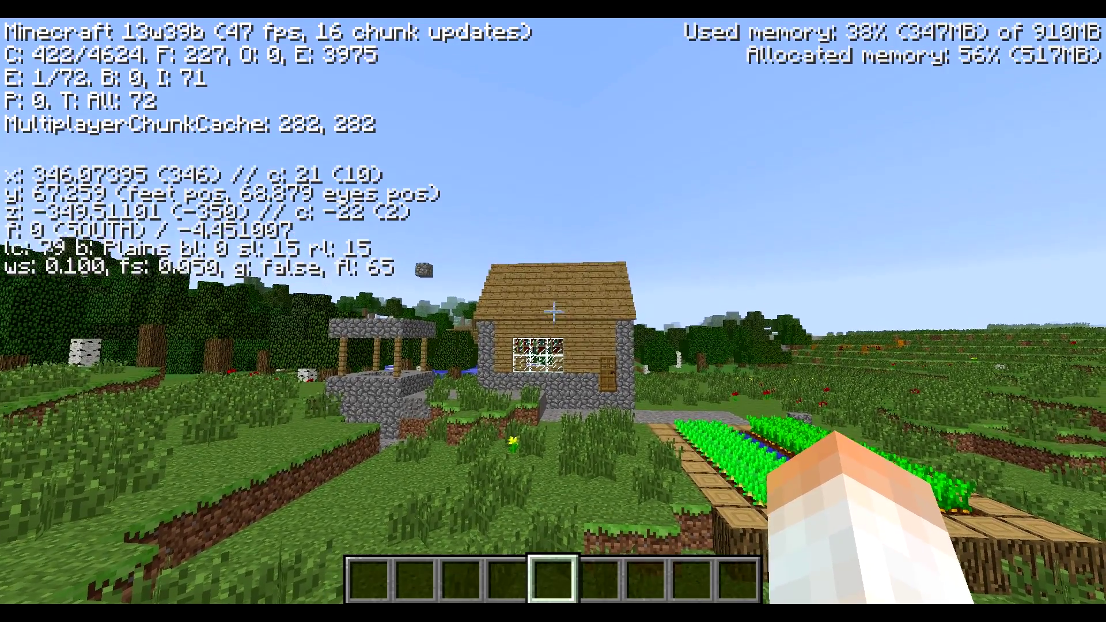
key(a)
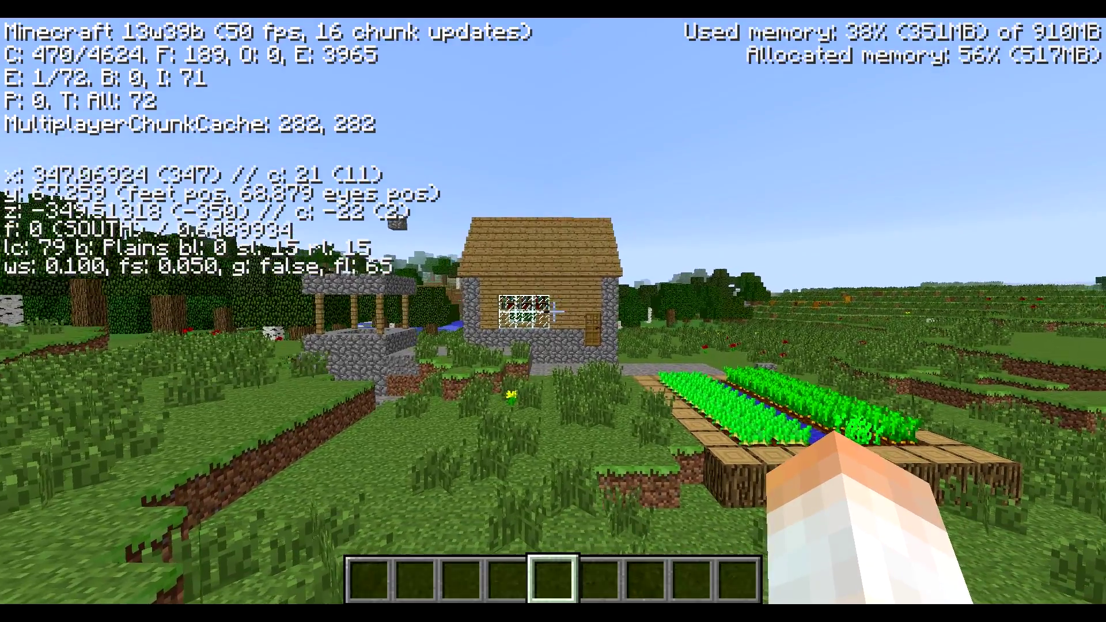
key(w)
key(d)
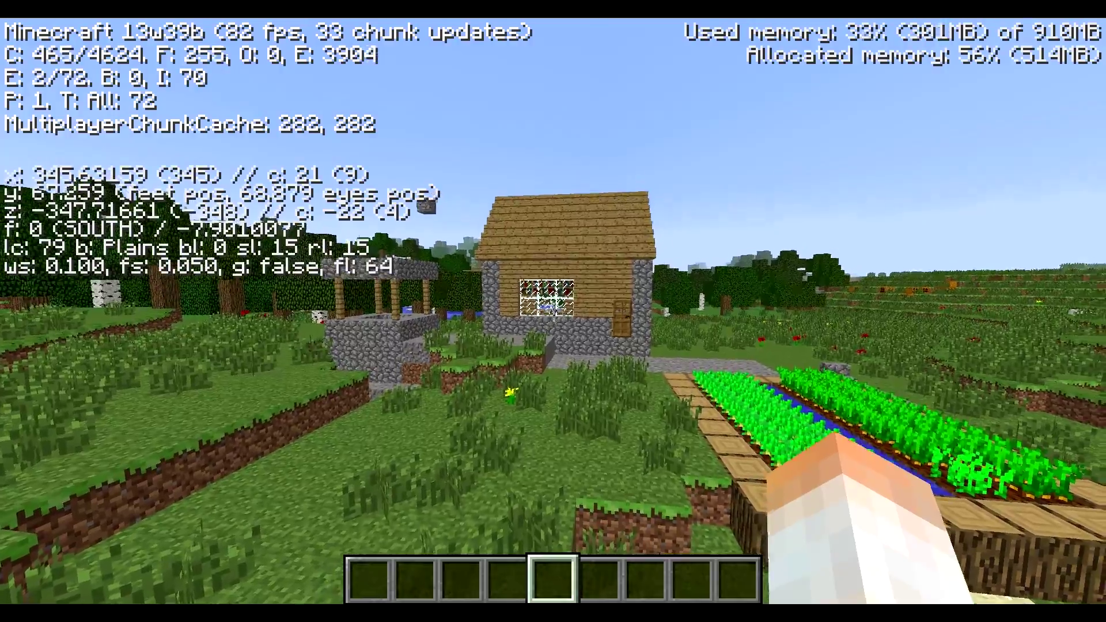
key(a)
key(a)
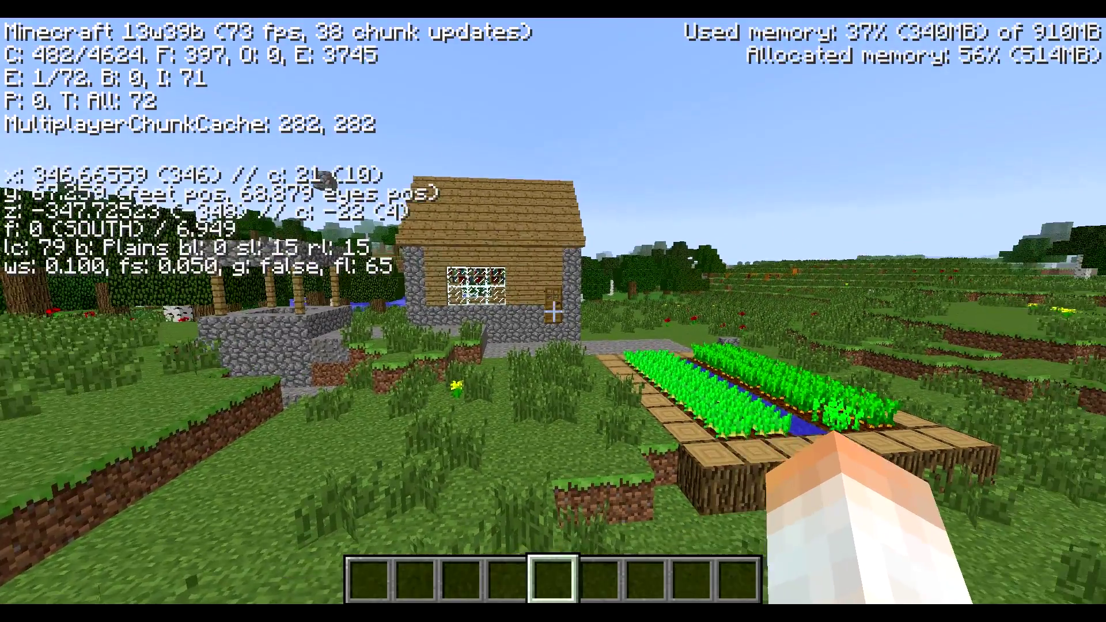
key(d)
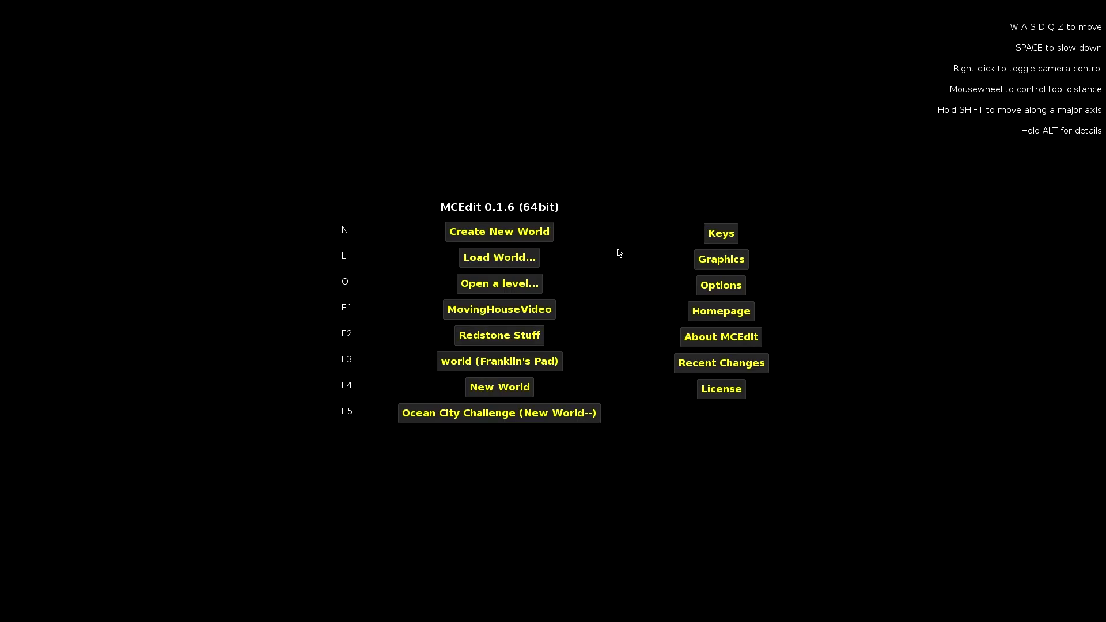
Switch to MCEdit, open the MovingHouseVideo world and look over the area around the house.
click(535, 313)
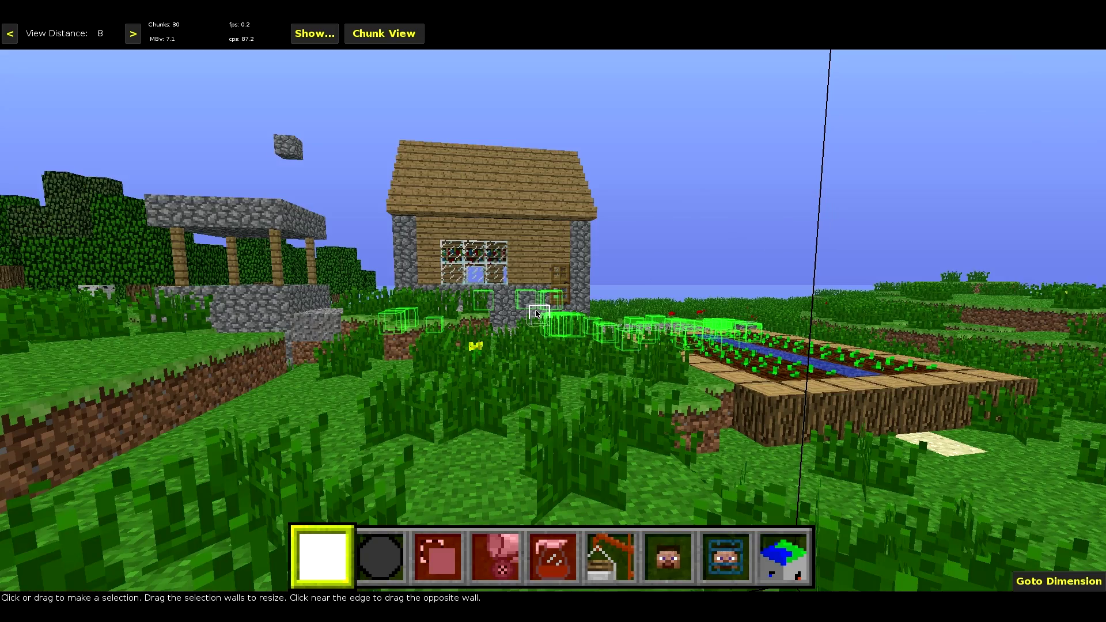
key(w)
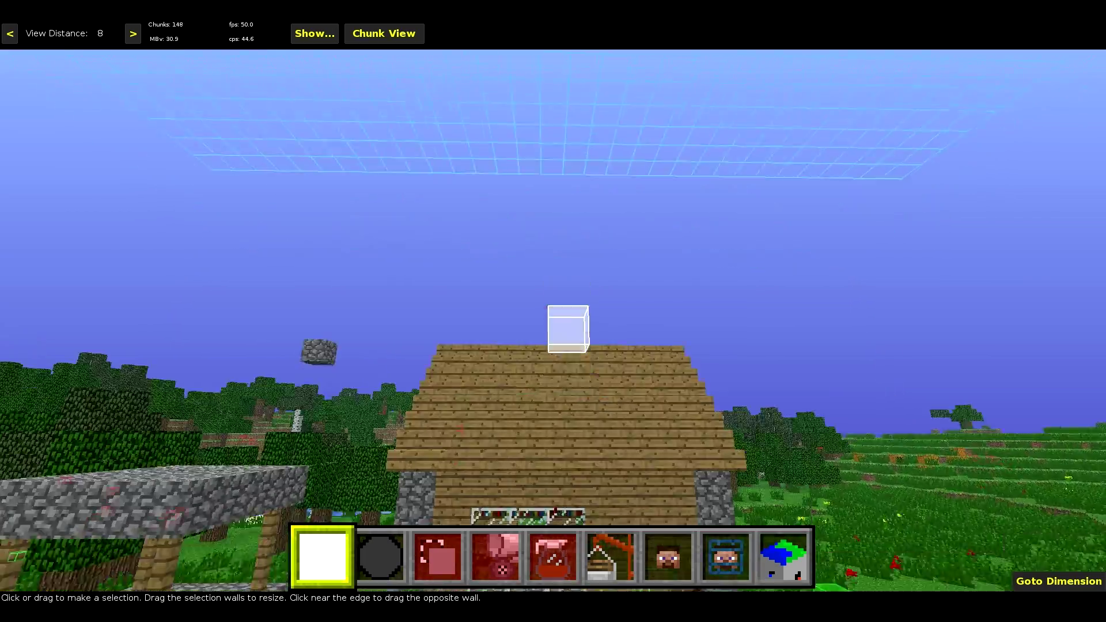
key(s)
key(w)
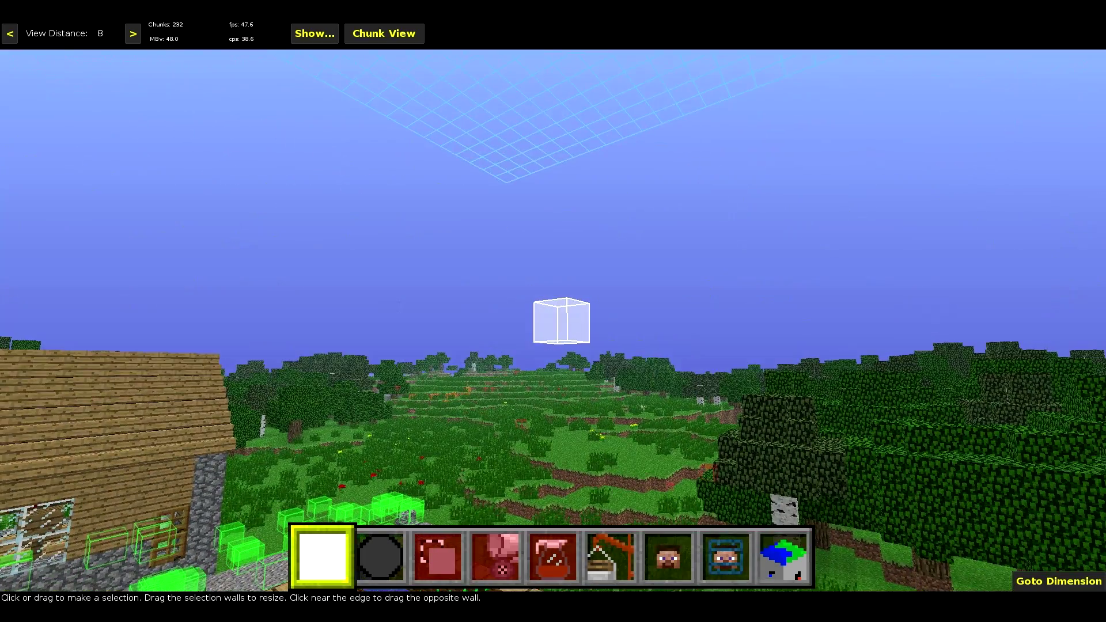
key(j)
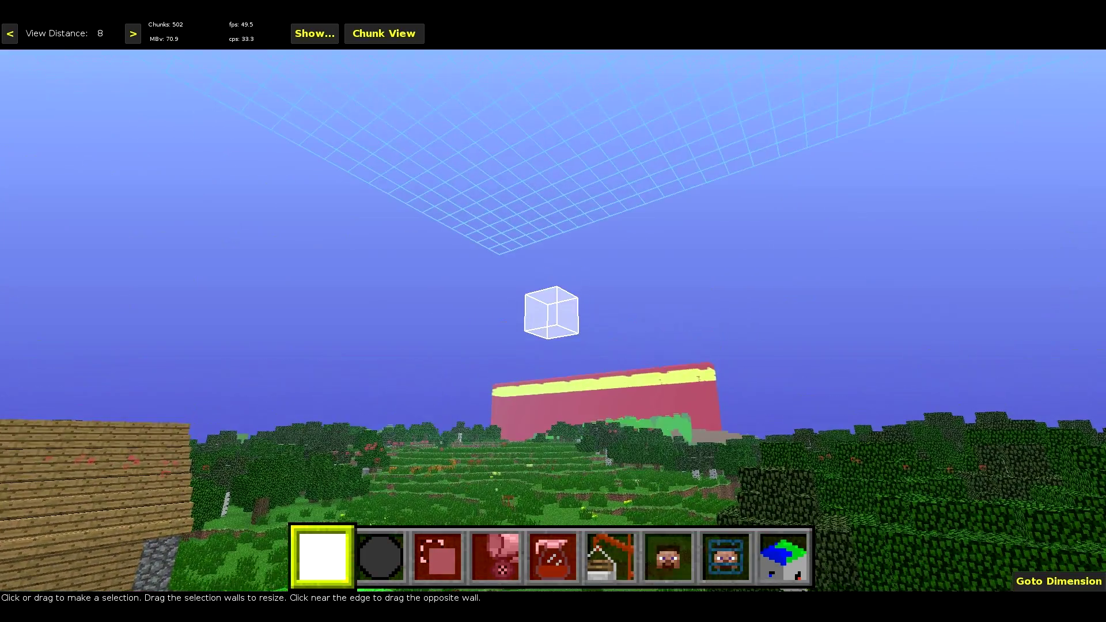
key(w)
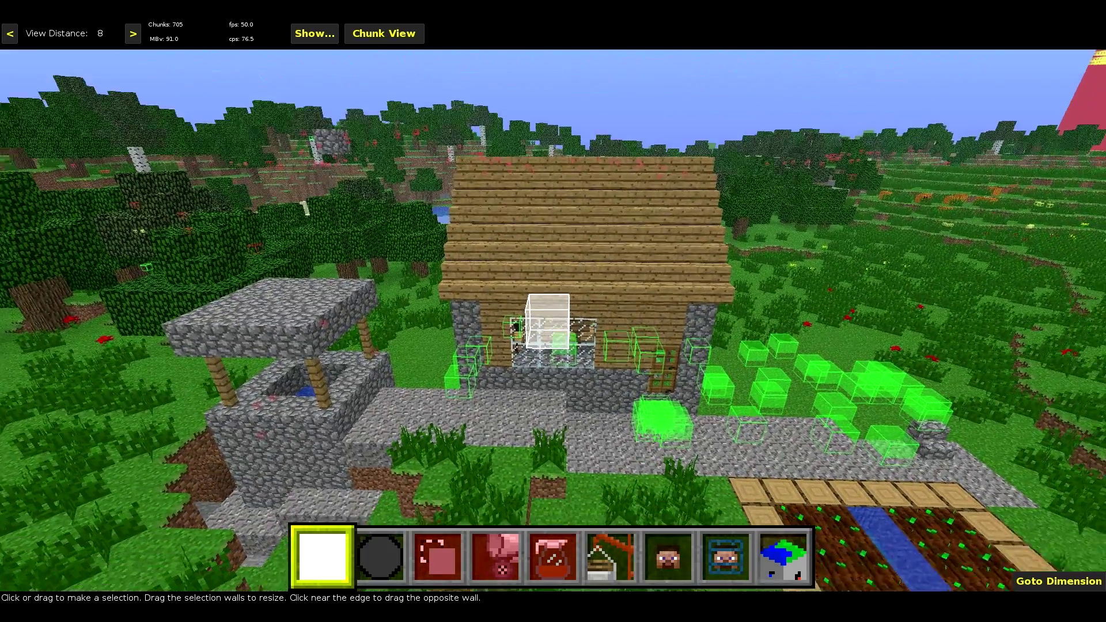
Select a box around the house and nudge its blue corner to make the region 24W x 8L x 11H.
right_click(534, 314)
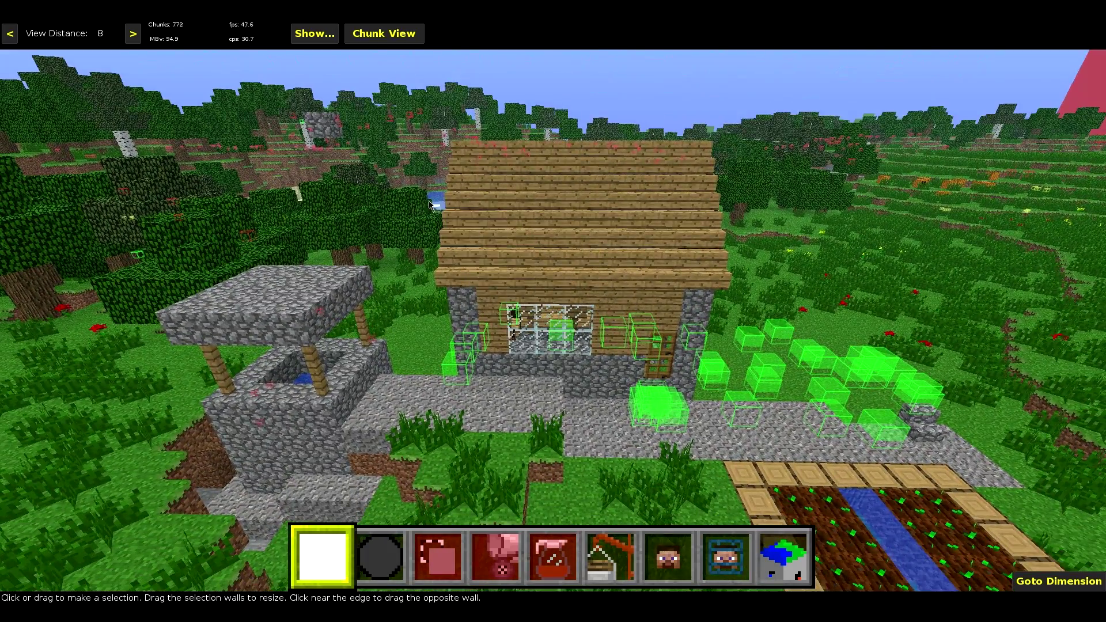
click(351, 152)
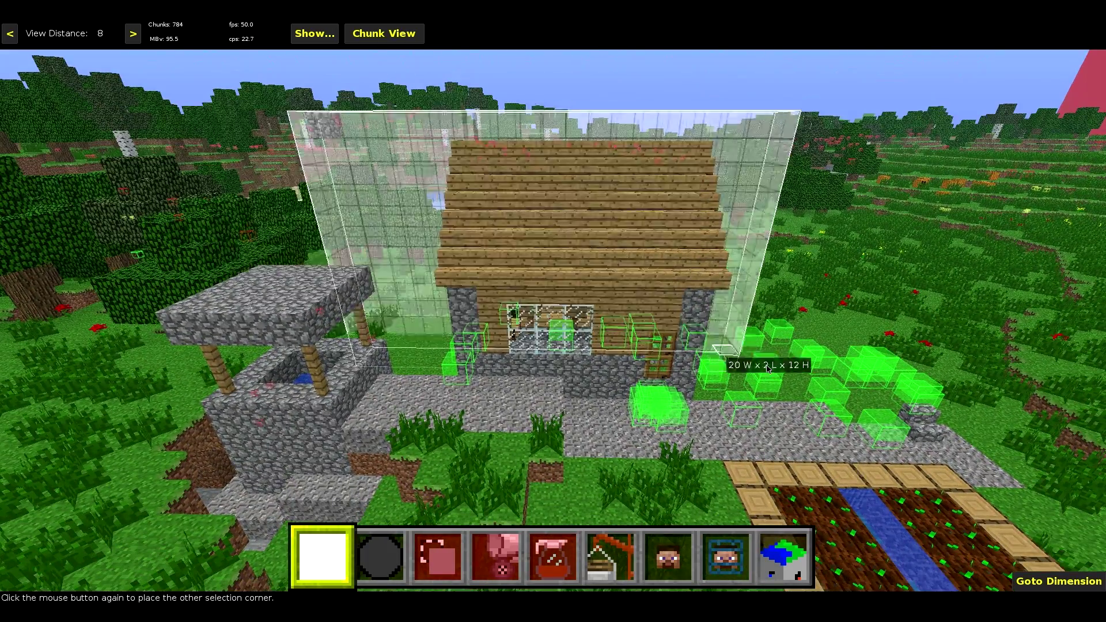
click(928, 426)
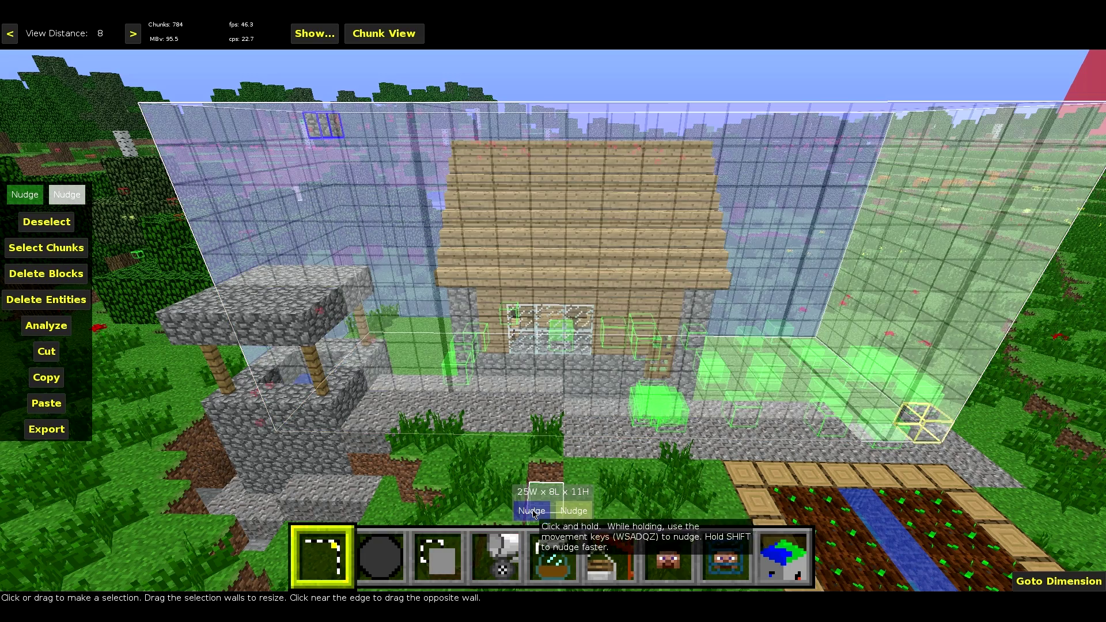
click(532, 516)
key(d)
Delete all entities within the selected region around the house.
right_click(576, 447)
key(a)
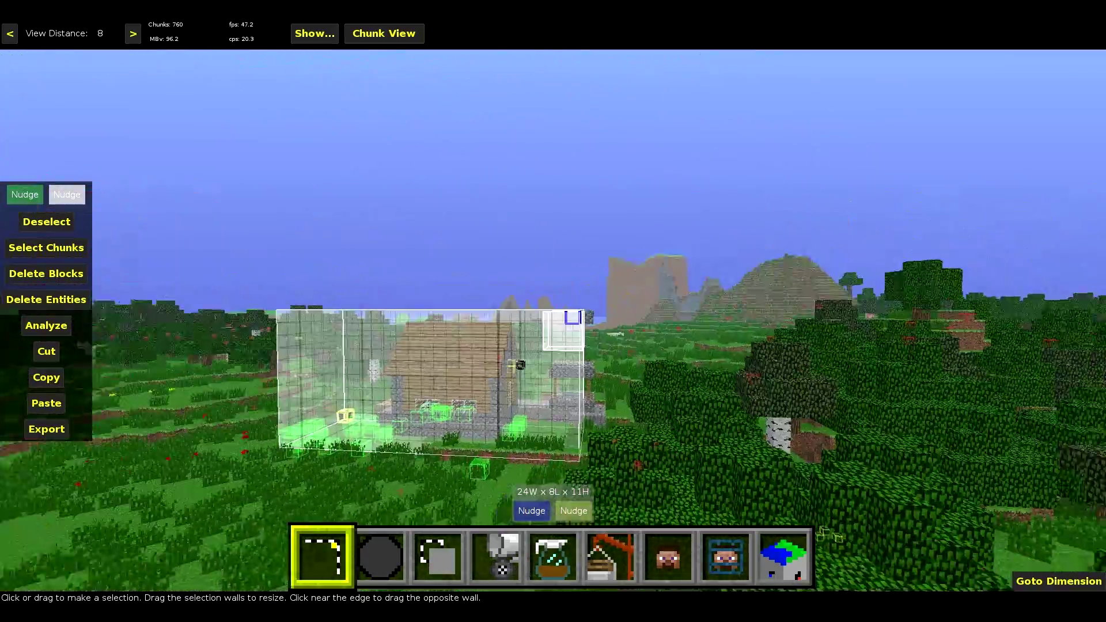
key(w)
key(a)
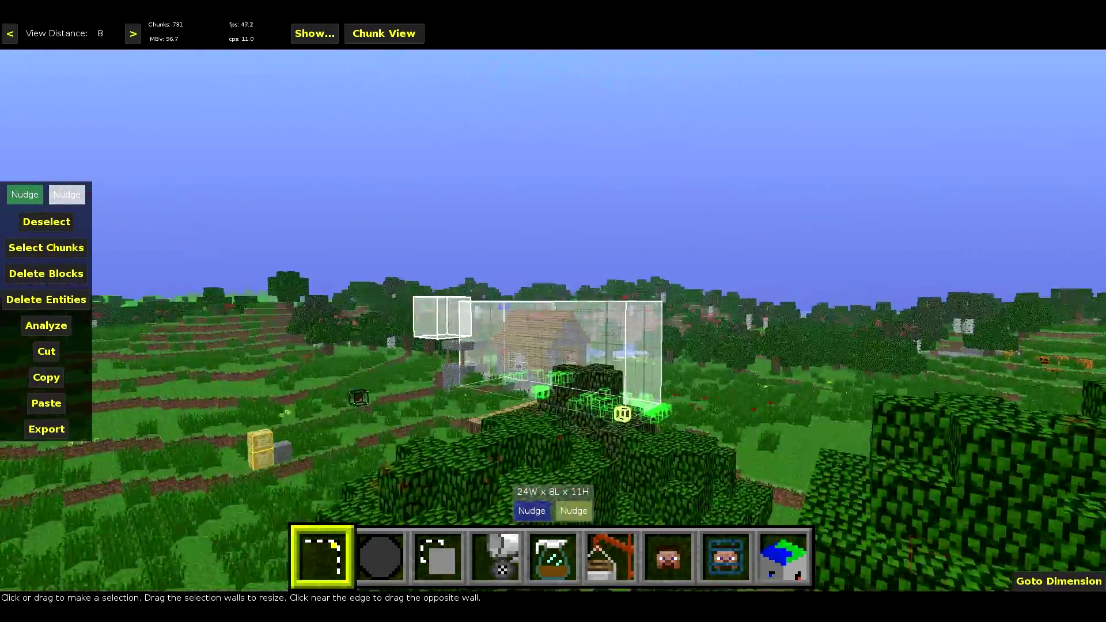
key(w)
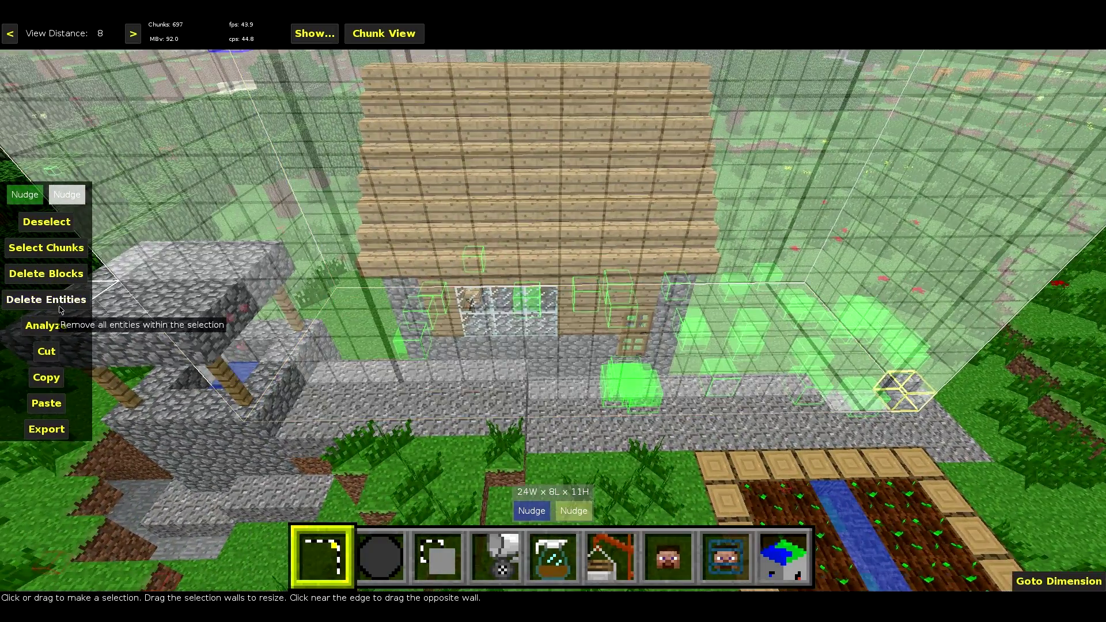
click(62, 311)
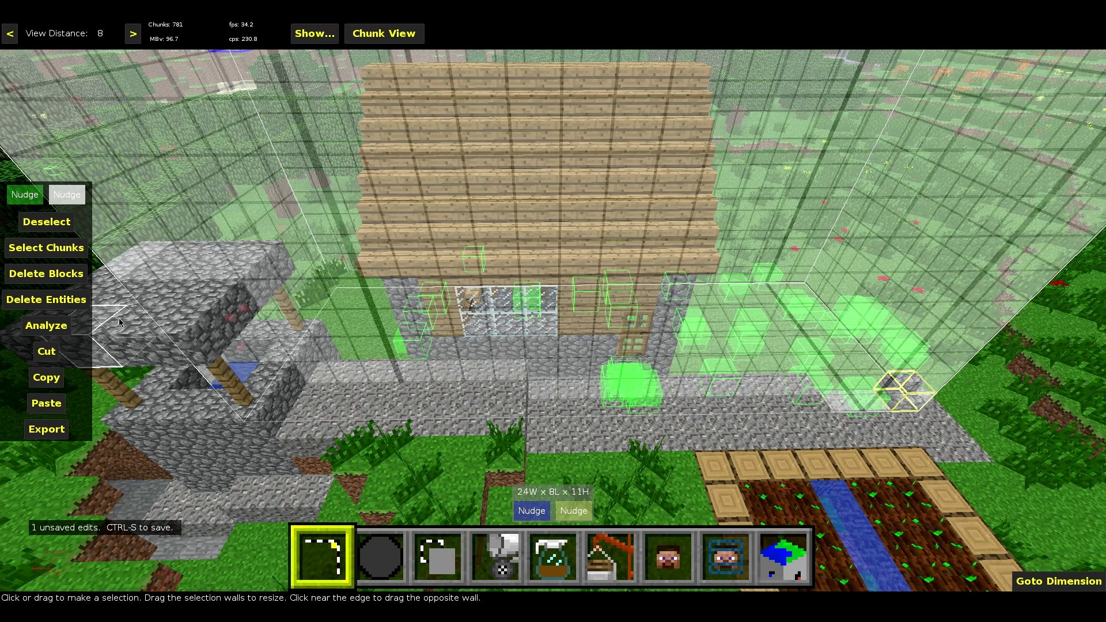
Apply the SetBlock Structure filter to the selection with Include Air Blocks and Set Structure Region enabled, Relative positioning and the replace method.
click(552, 545)
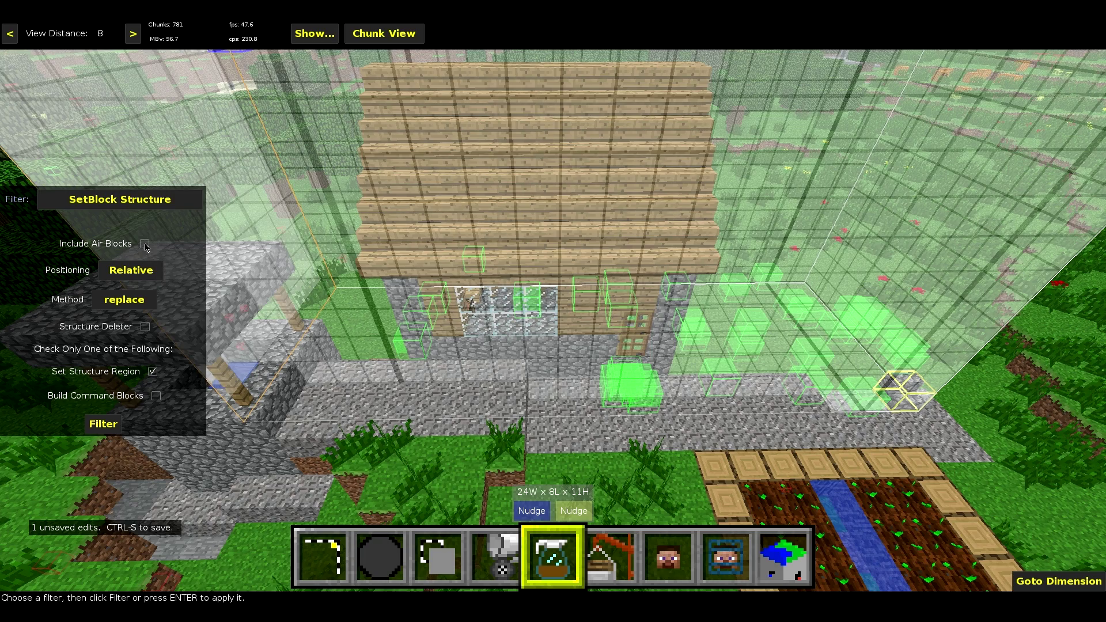
right_click(241, 235)
key(s)
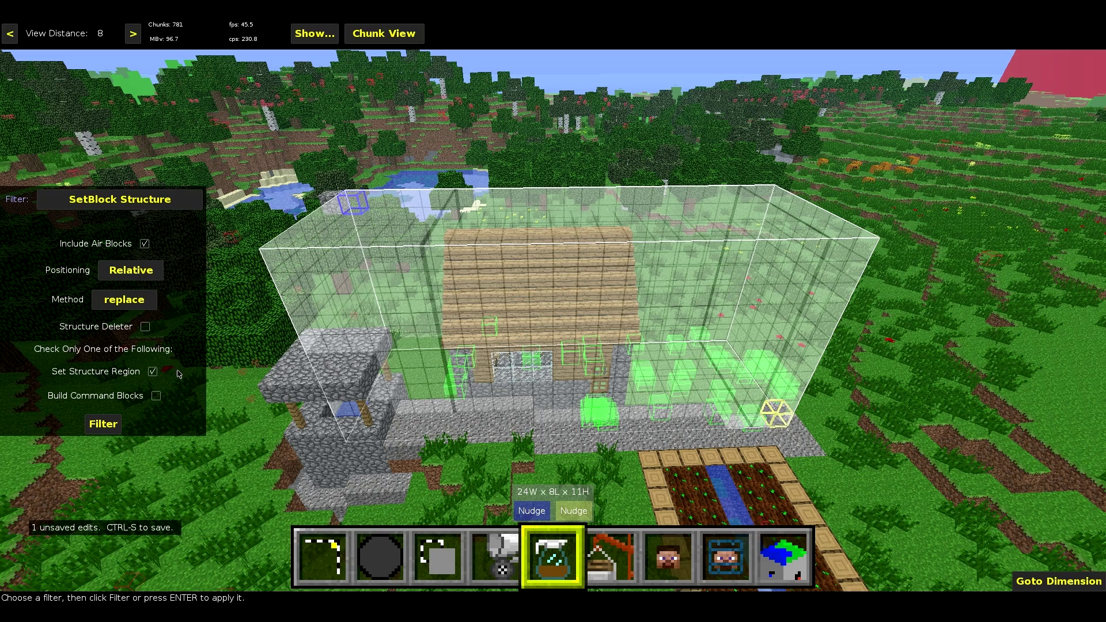
click(103, 424)
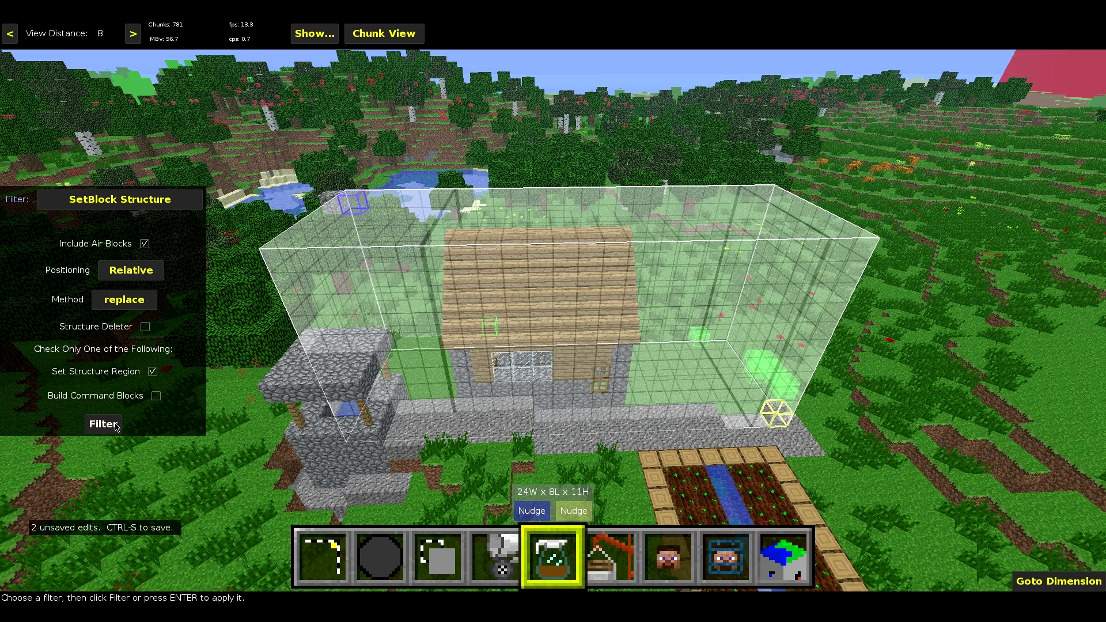
Select a box around the existing command block array and nudge its corner upward to make the region 30W x 20L x 9H.
right_click(264, 399)
key(w)
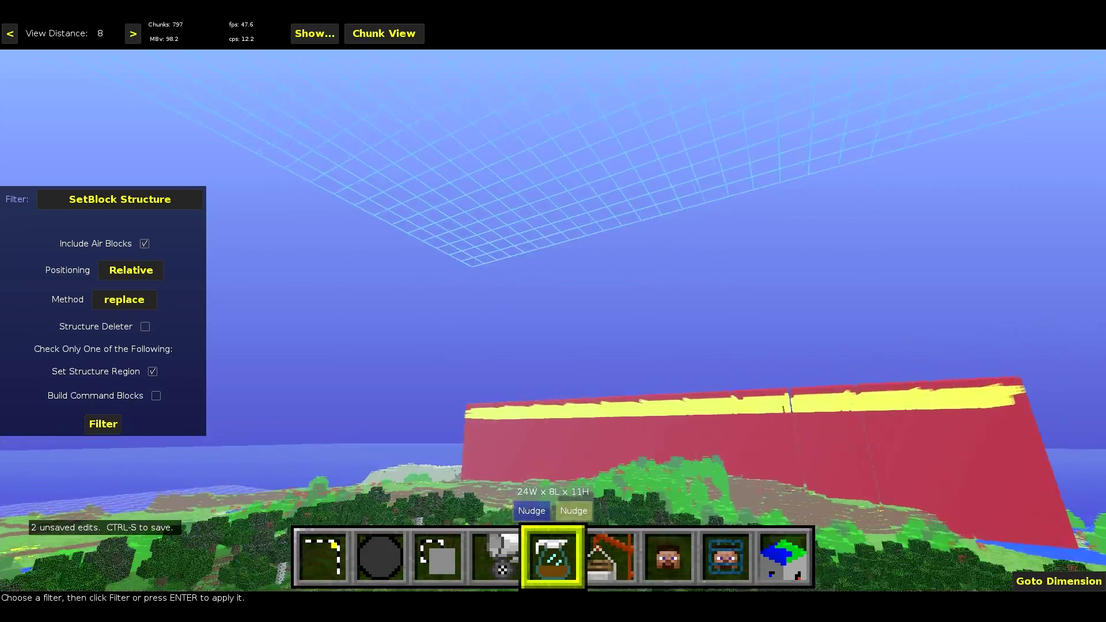
key(w)
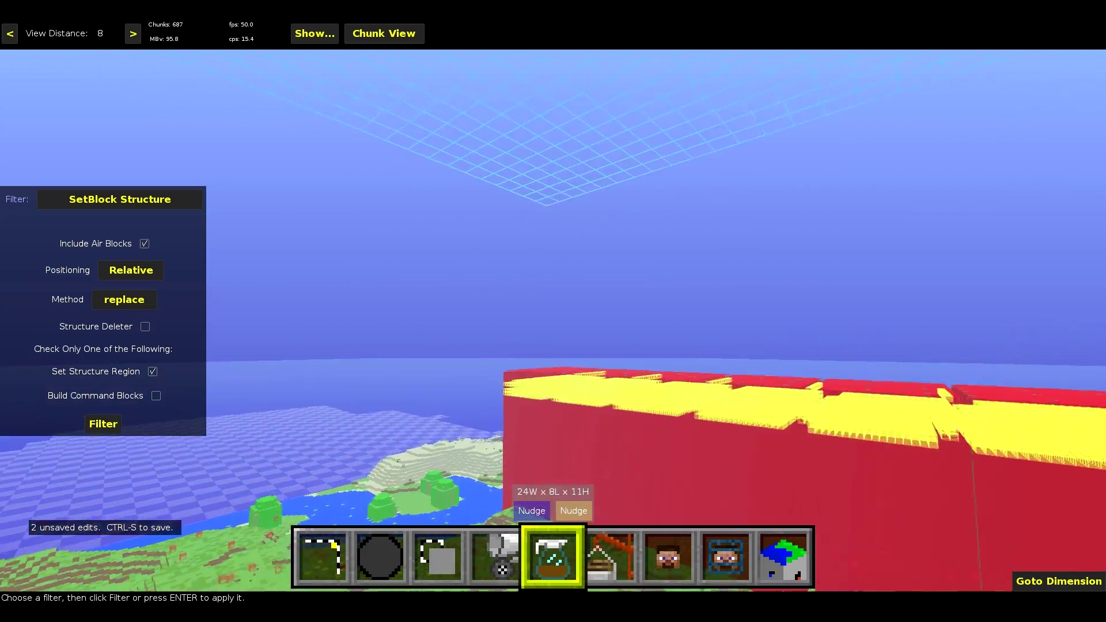
key(w)
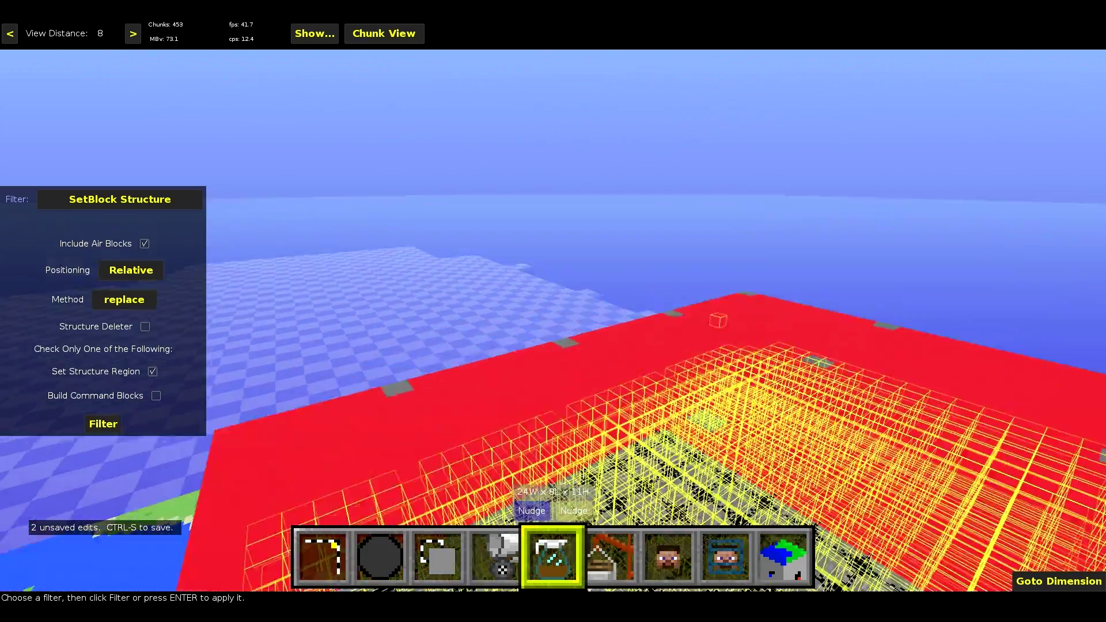
key(d)
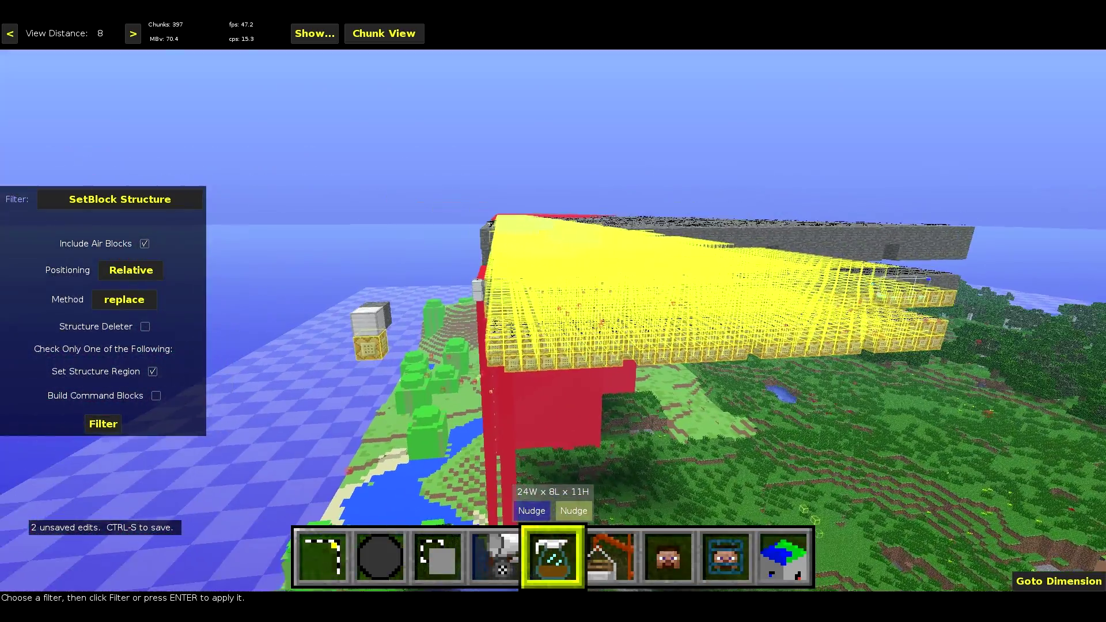
right_click(351, 434)
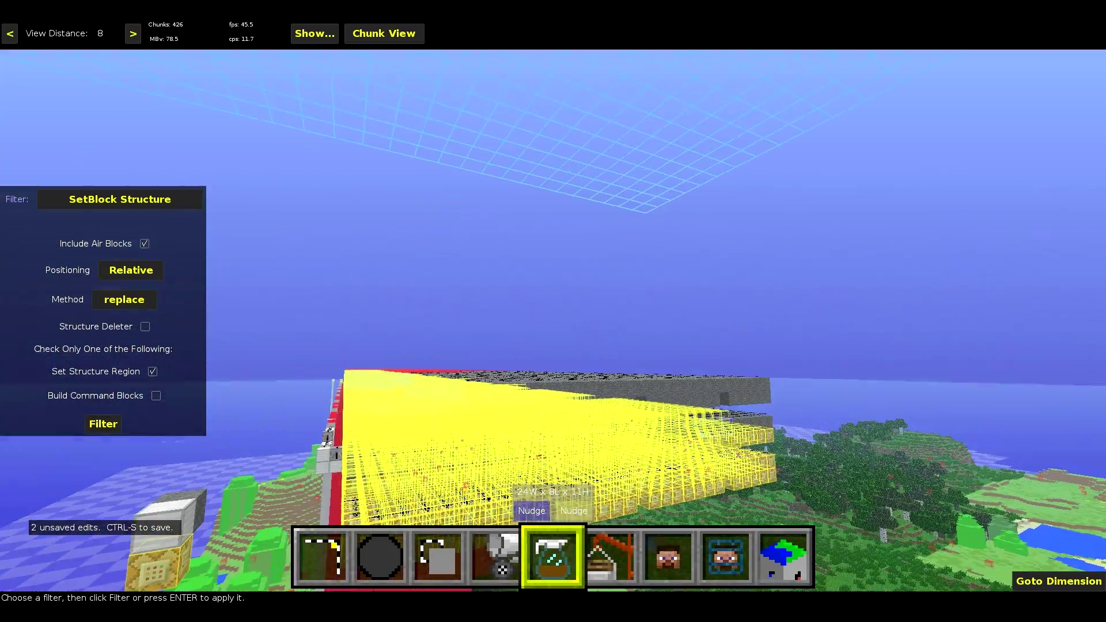
key(d)
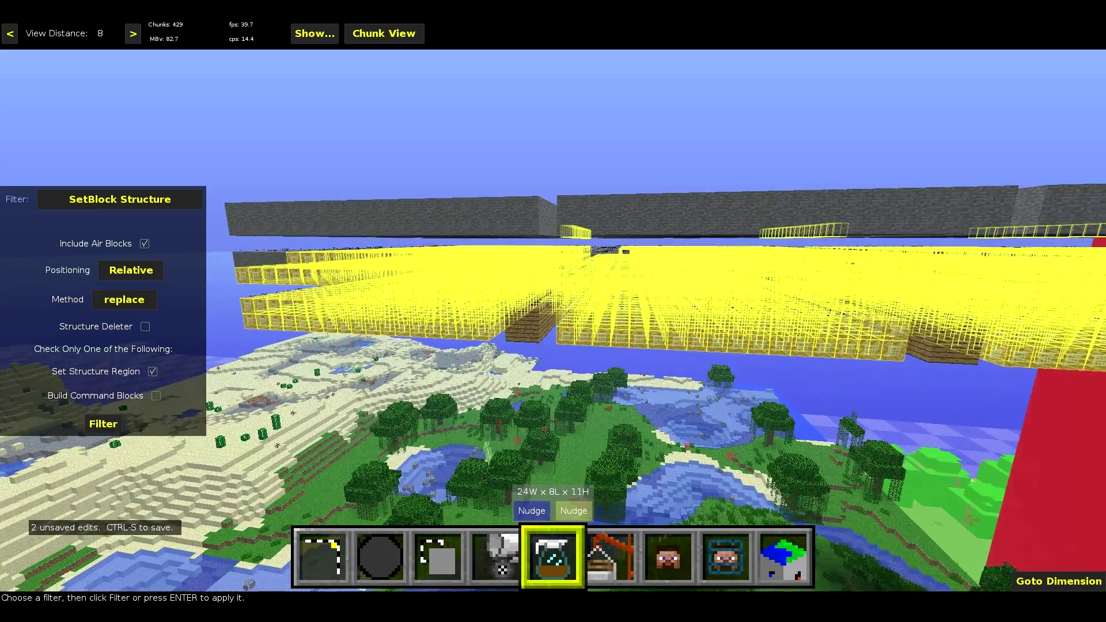
right_click(482, 452)
click(328, 577)
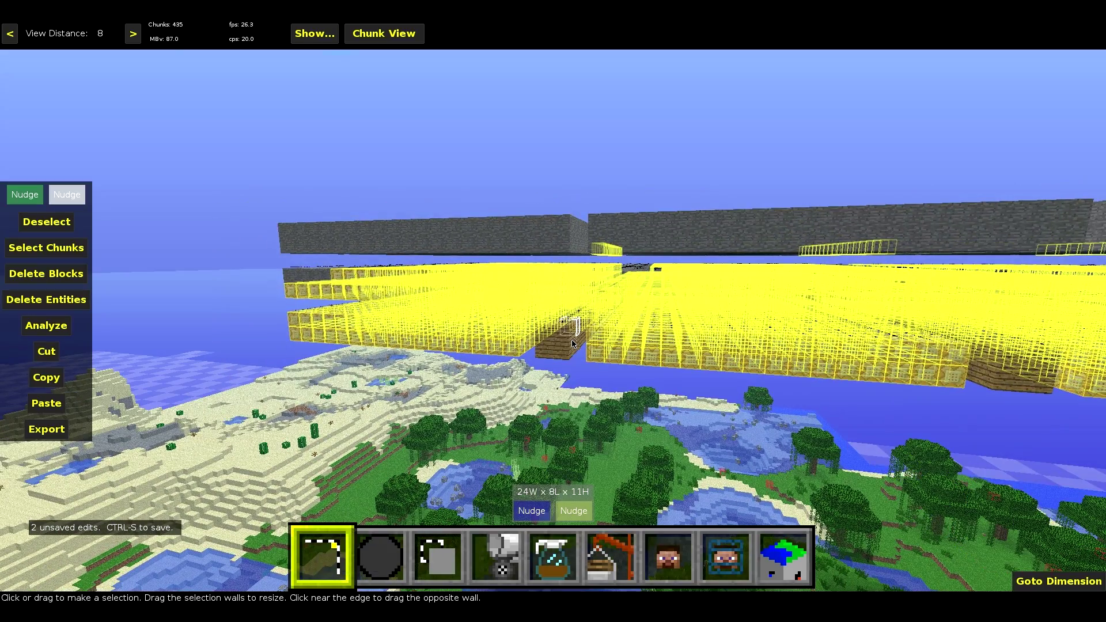
click(565, 356)
right_click(565, 357)
key(space)
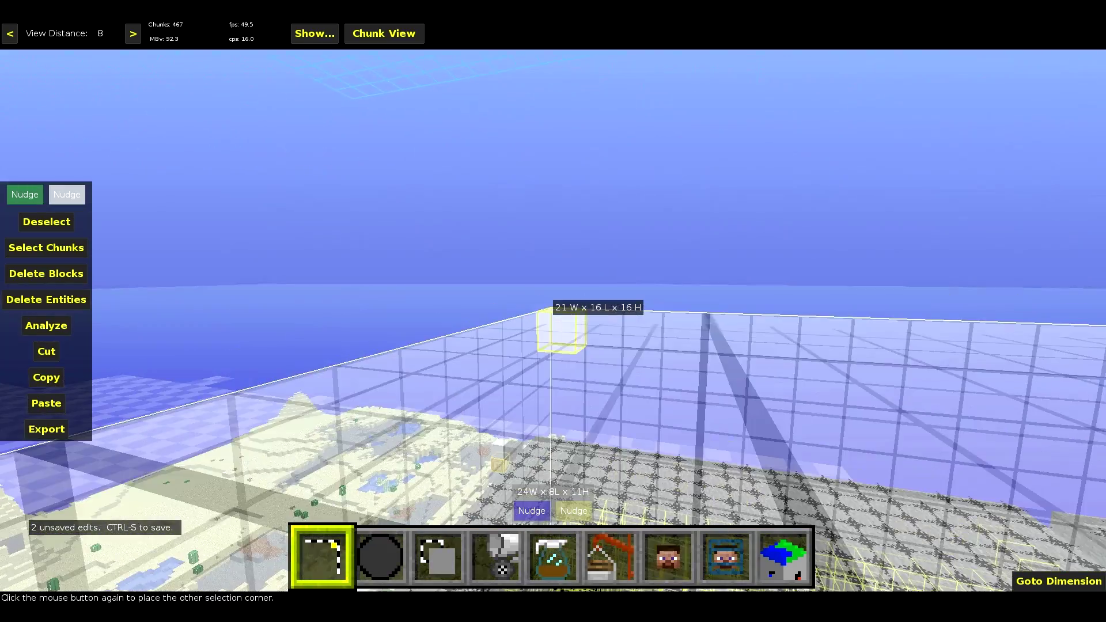
right_click(565, 357)
click(541, 372)
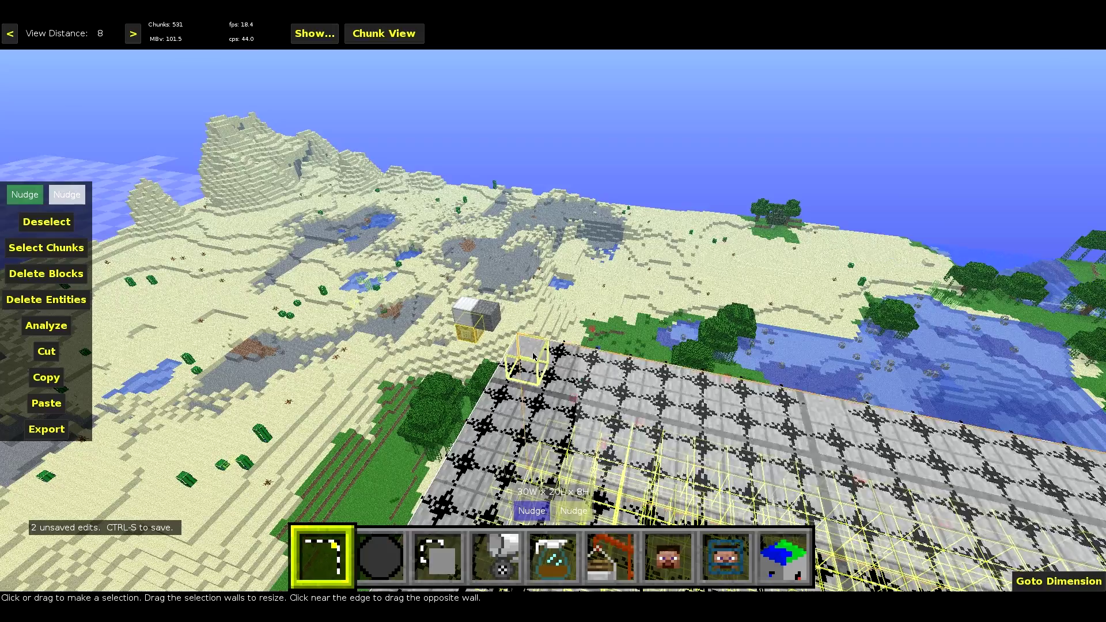
click(571, 512)
key(q)
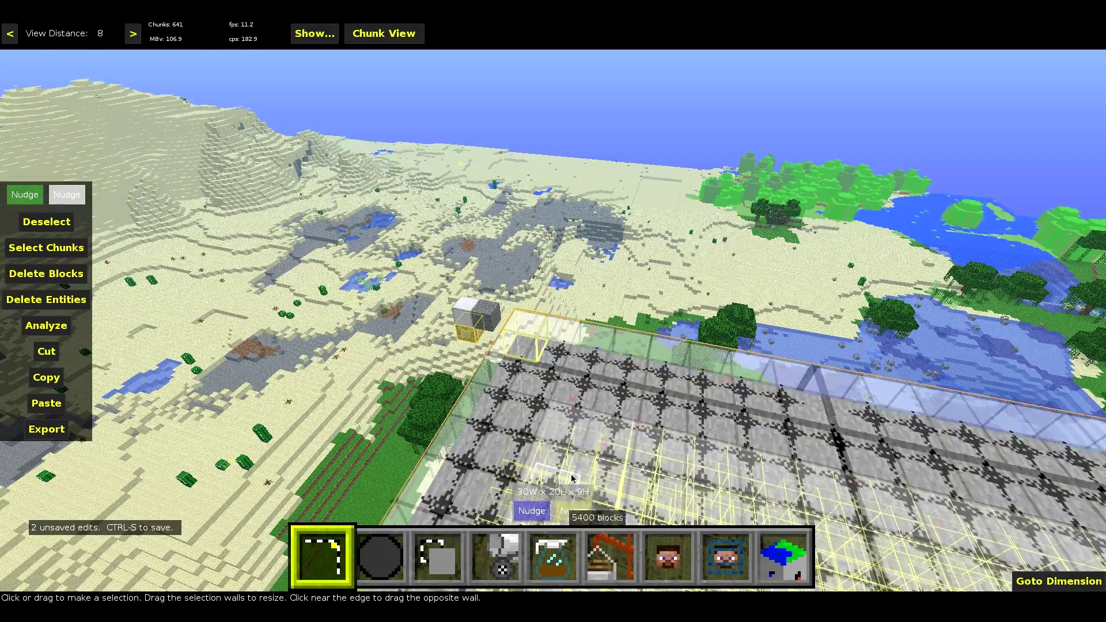
Nudge the whole selection box sideways, off the existing command block array and into the empty space beside it.
right_click(596, 452)
key(a)
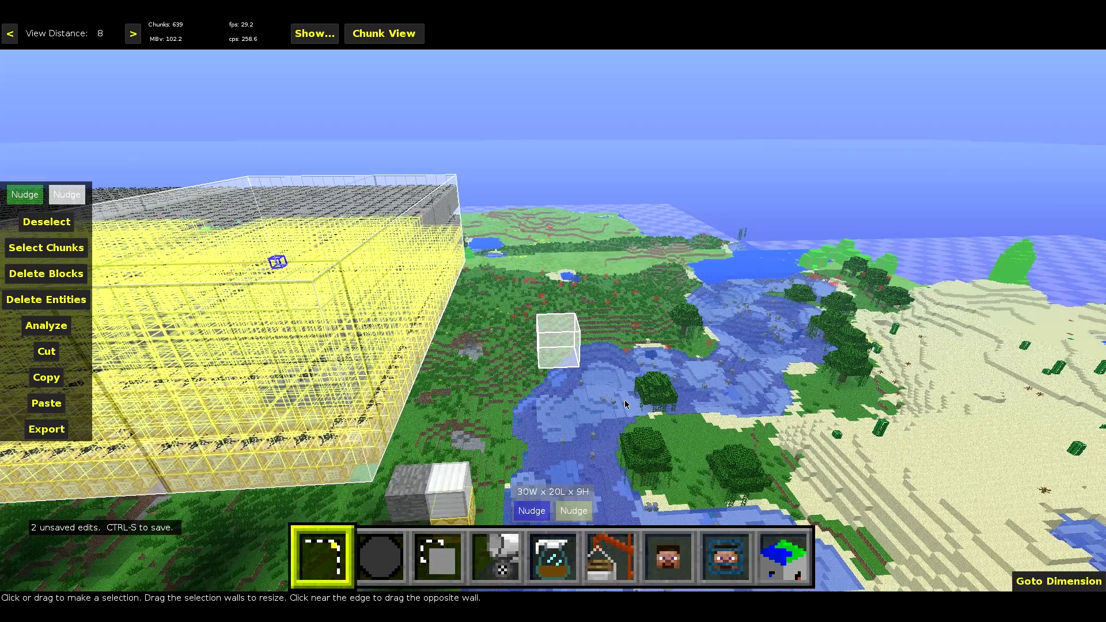
right_click(219, 255)
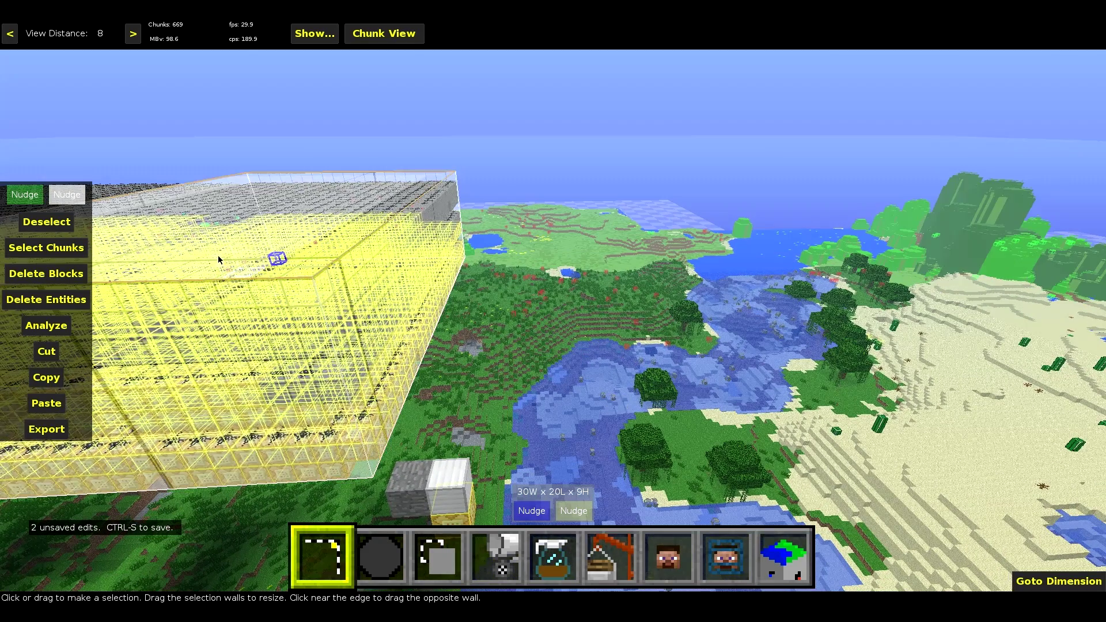
click(73, 202)
key(d)
key(d)
key(d)
key(d)
key(d)
key(d)
key(d)
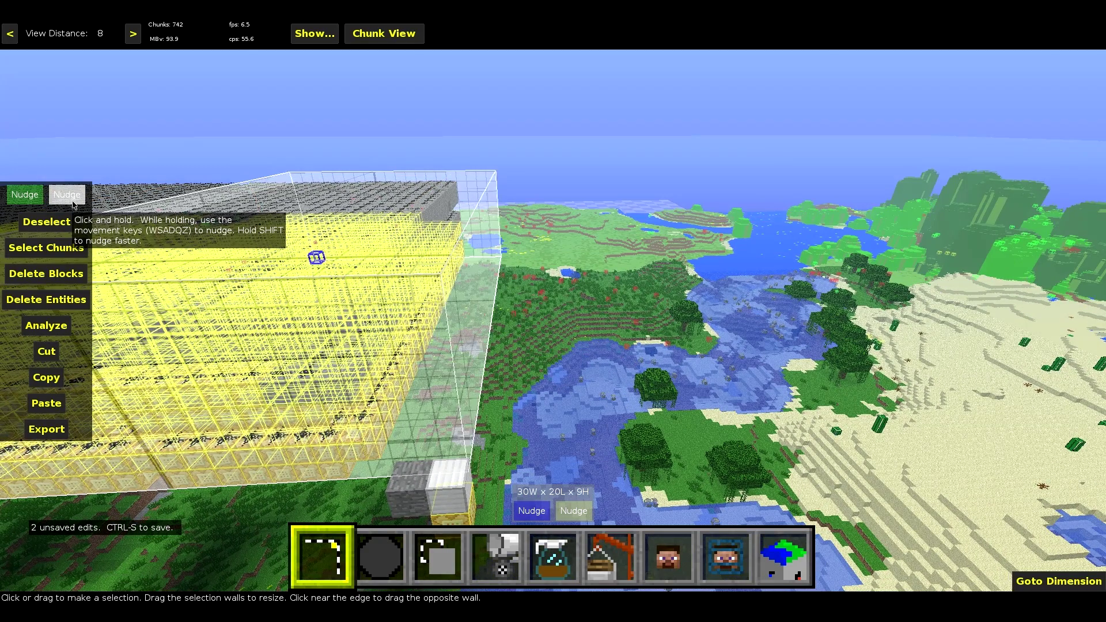
key(d)
key(d)
key(d)
key(d)
key(d)
key(d)
drag(74, 205, 73, 204)
key(d)
key(d)
right_click(196, 270)
key(a)
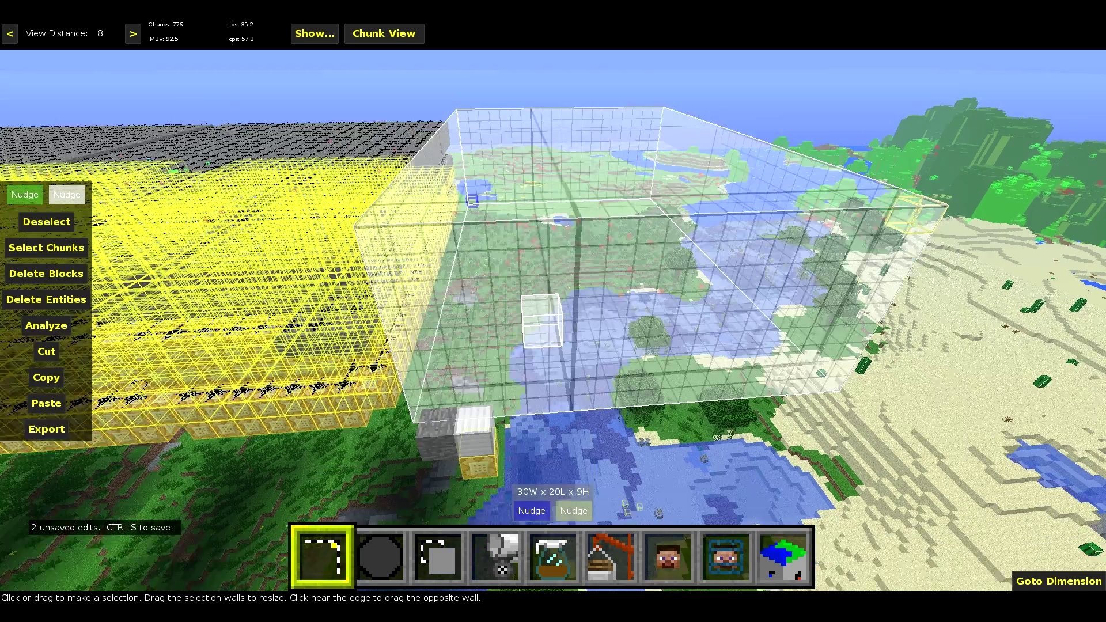
Apply the SetBlock Structure filter to the selection with Build Command Blocks enabled and Set Structure Region disabled, and save the world.
click(548, 557)
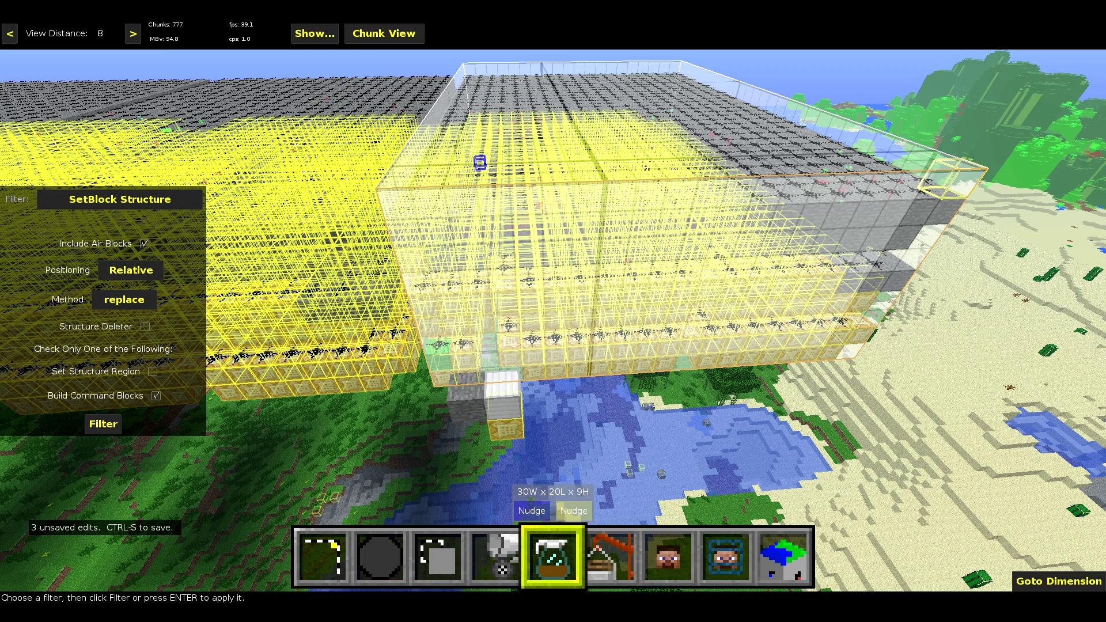
key(Escape)
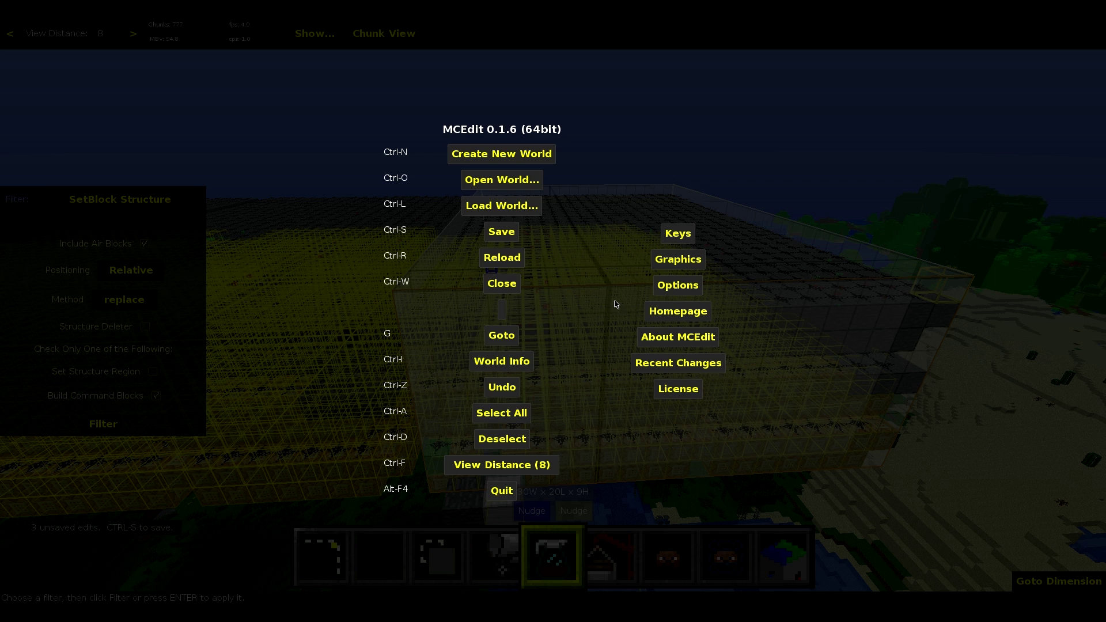
click(494, 236)
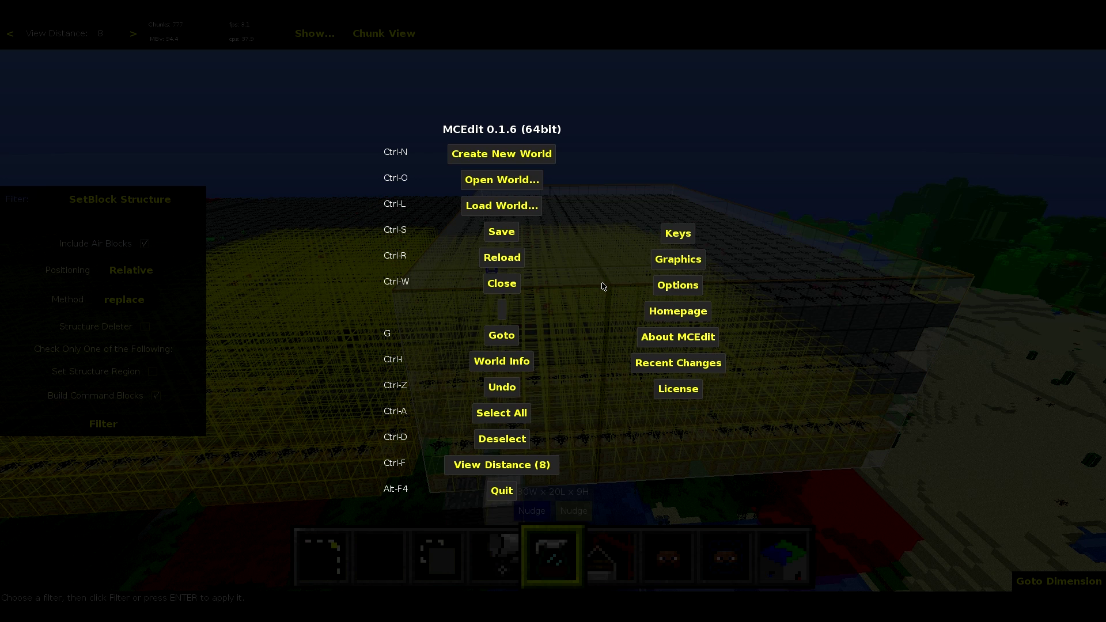
key(Escape)
Switch to Minecraft, inspect the command block arrays and trigger the teleport command block with the button on the white block.
right_click(607, 327)
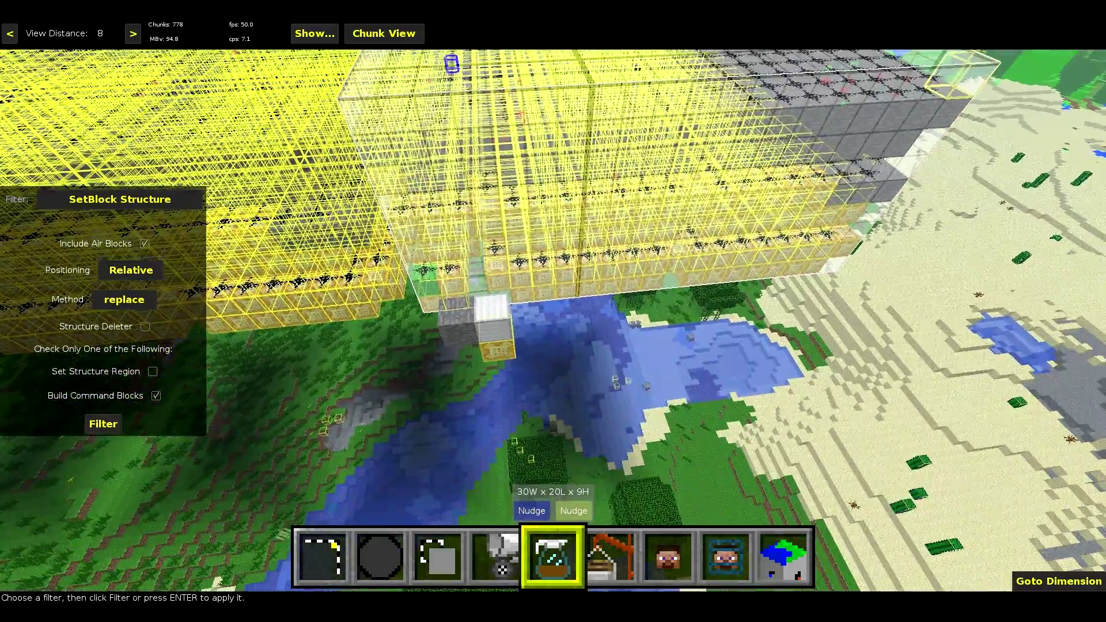
key(w)
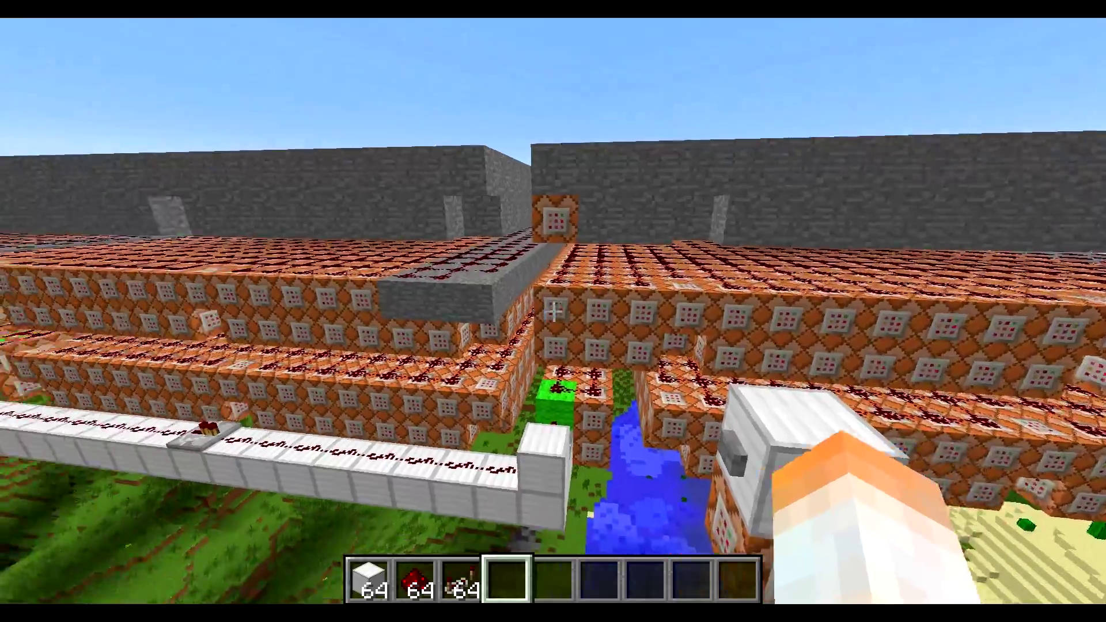
middle_click(553, 311)
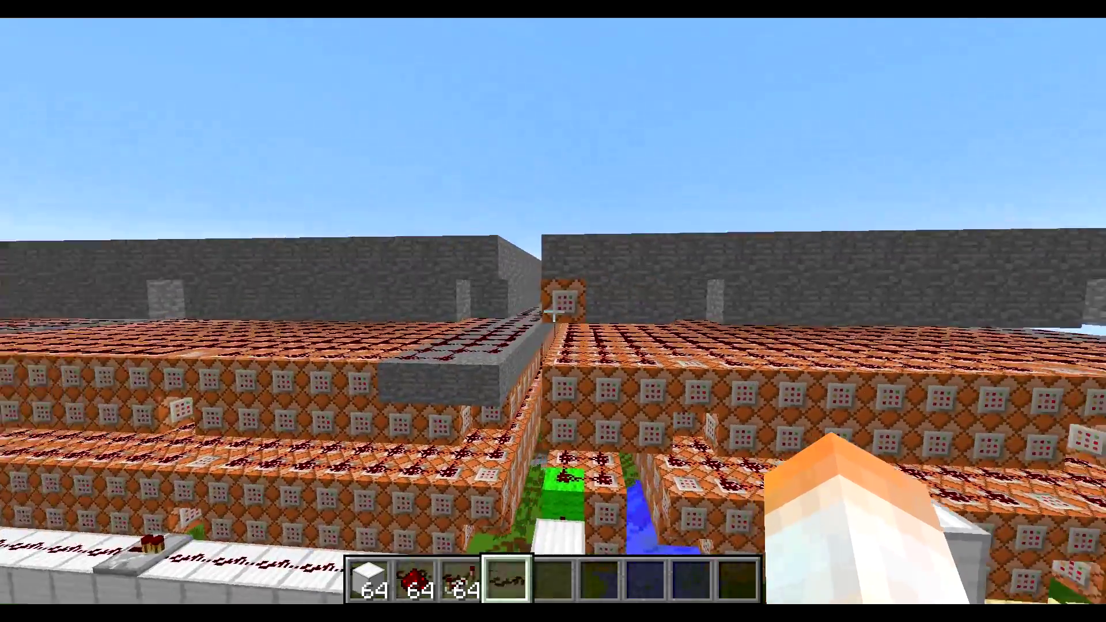
key(q)
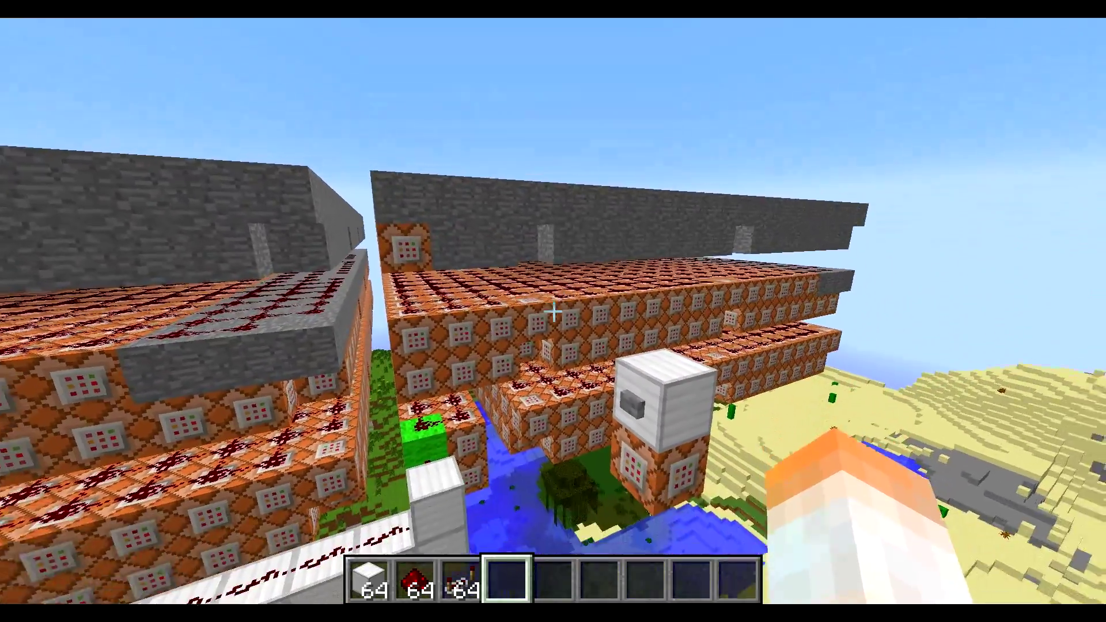
key(w)
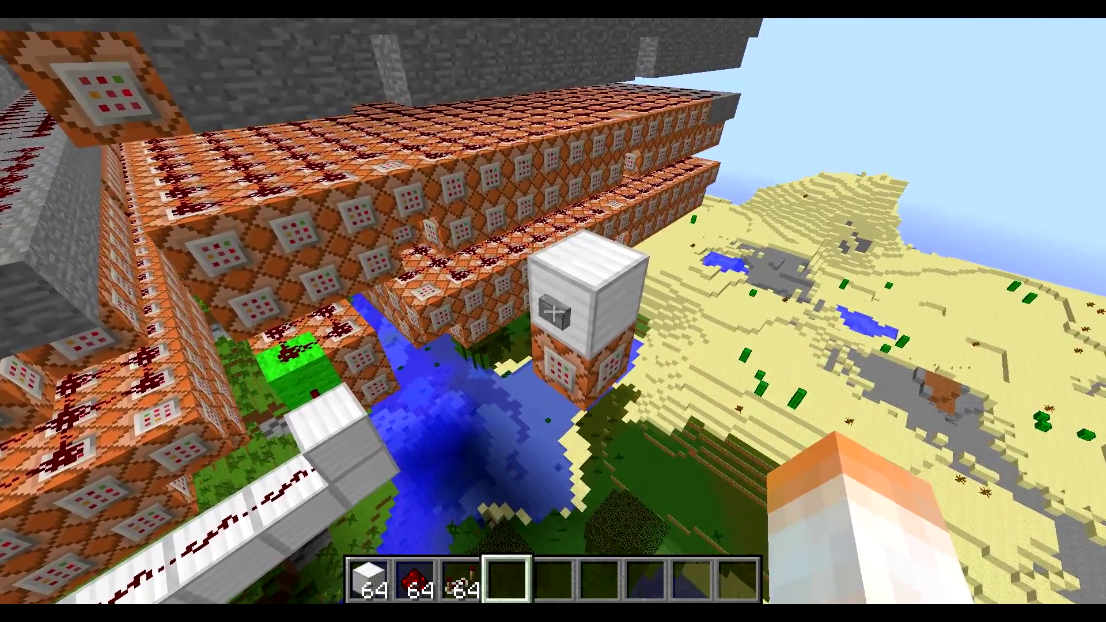
right_click(553, 311)
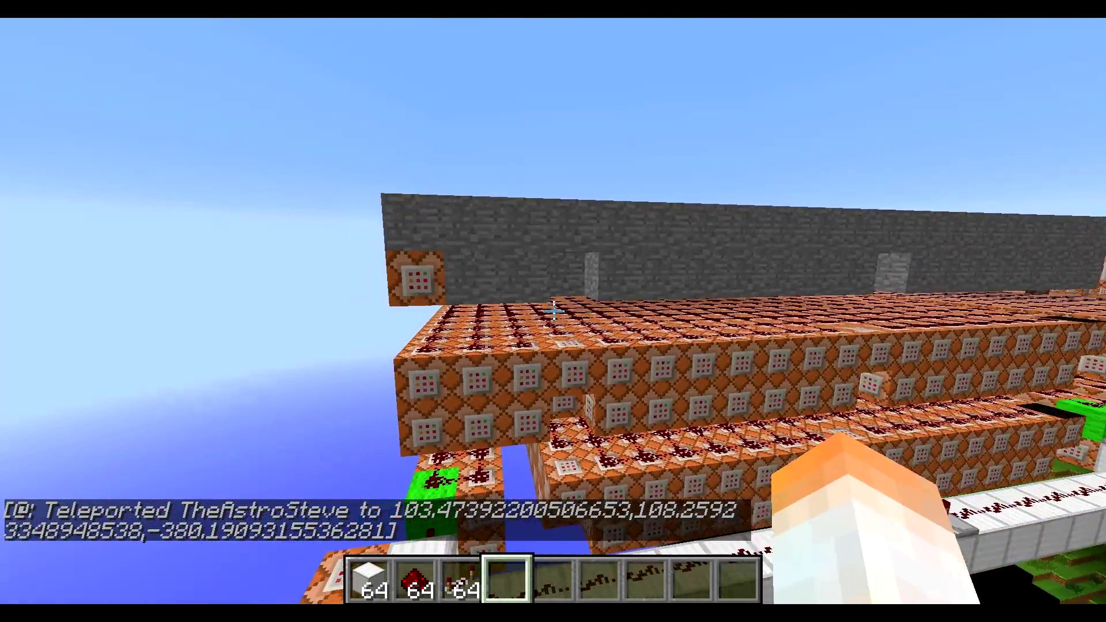
Set Chat to Hidden in the chat settings, return to the game and hide the heads-up display.
key(Escape)
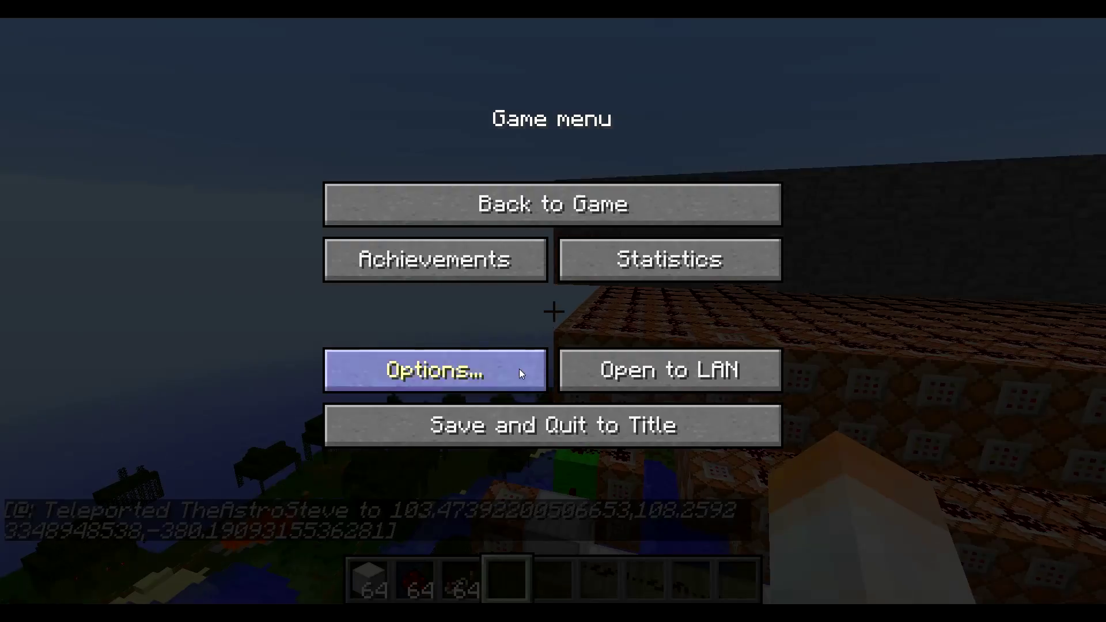
click(521, 373)
click(679, 383)
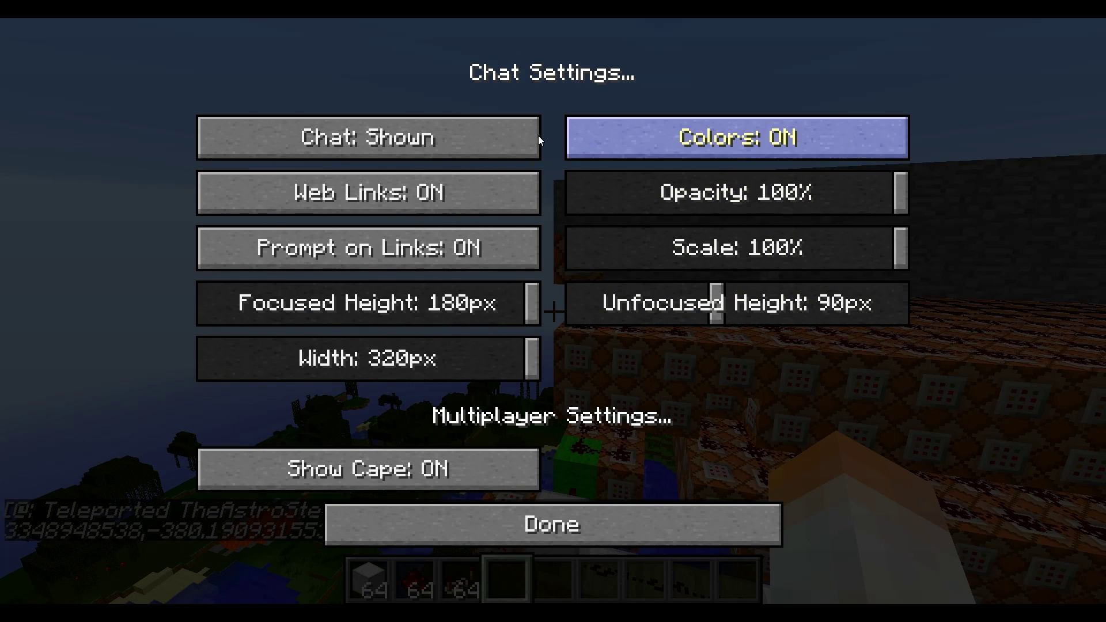
click(468, 150)
click(468, 149)
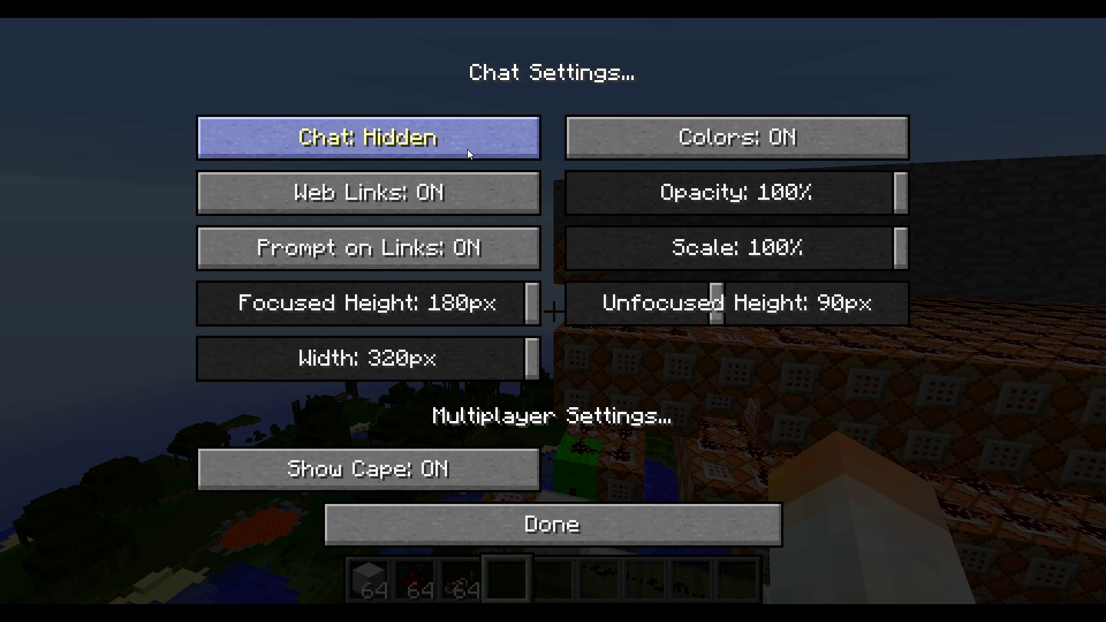
click(621, 533)
click(606, 522)
key(Escape)
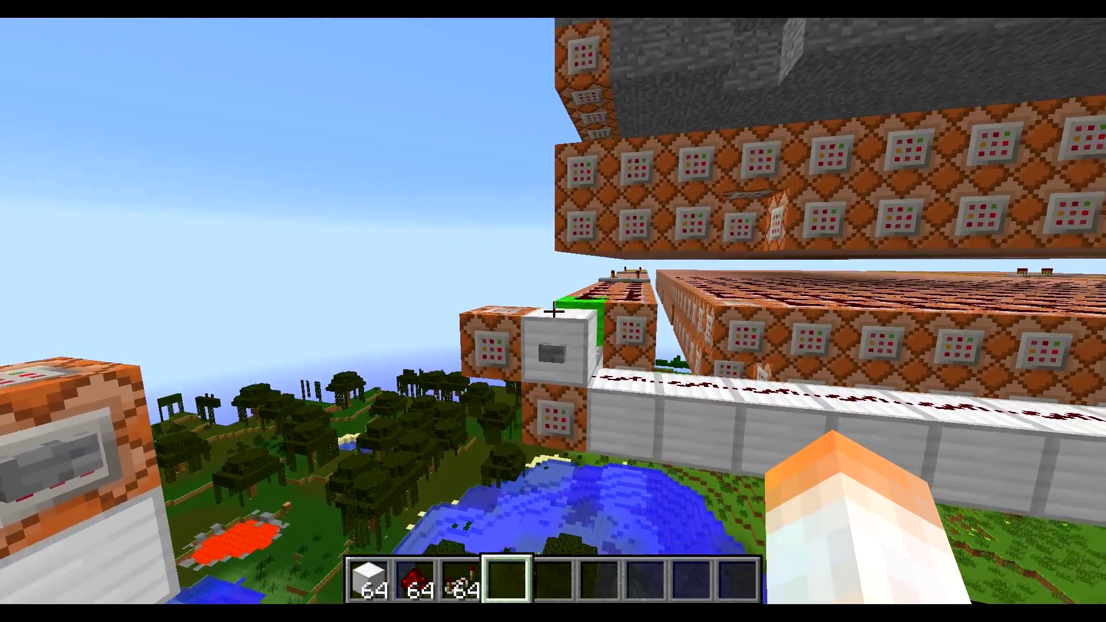
key(F1)
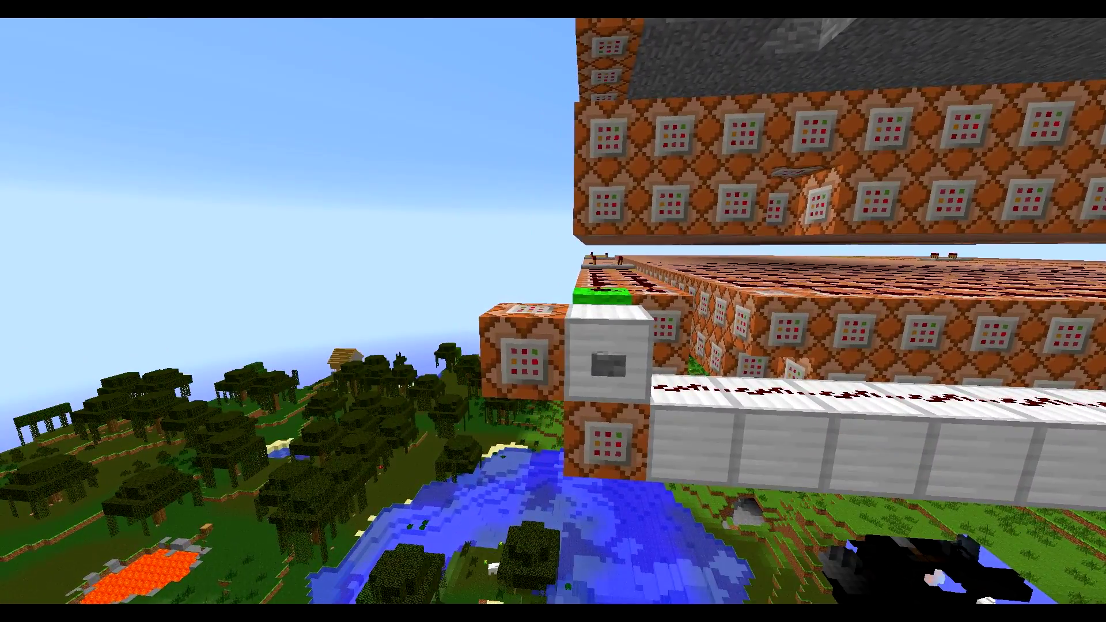